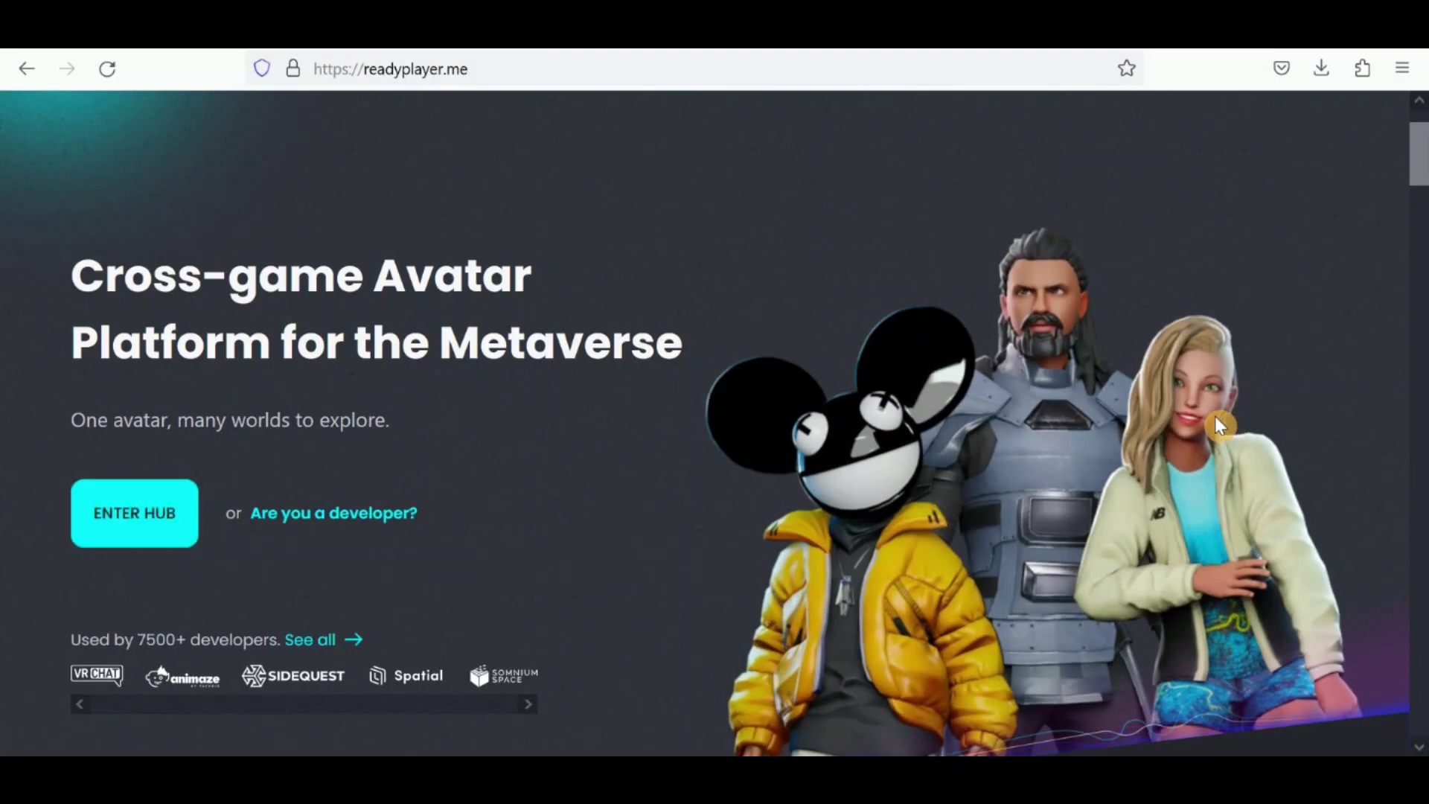
# Step: Scroll through the Ready Player Me page to look it over
pyautogui.scroll(-8, 1218, 425)
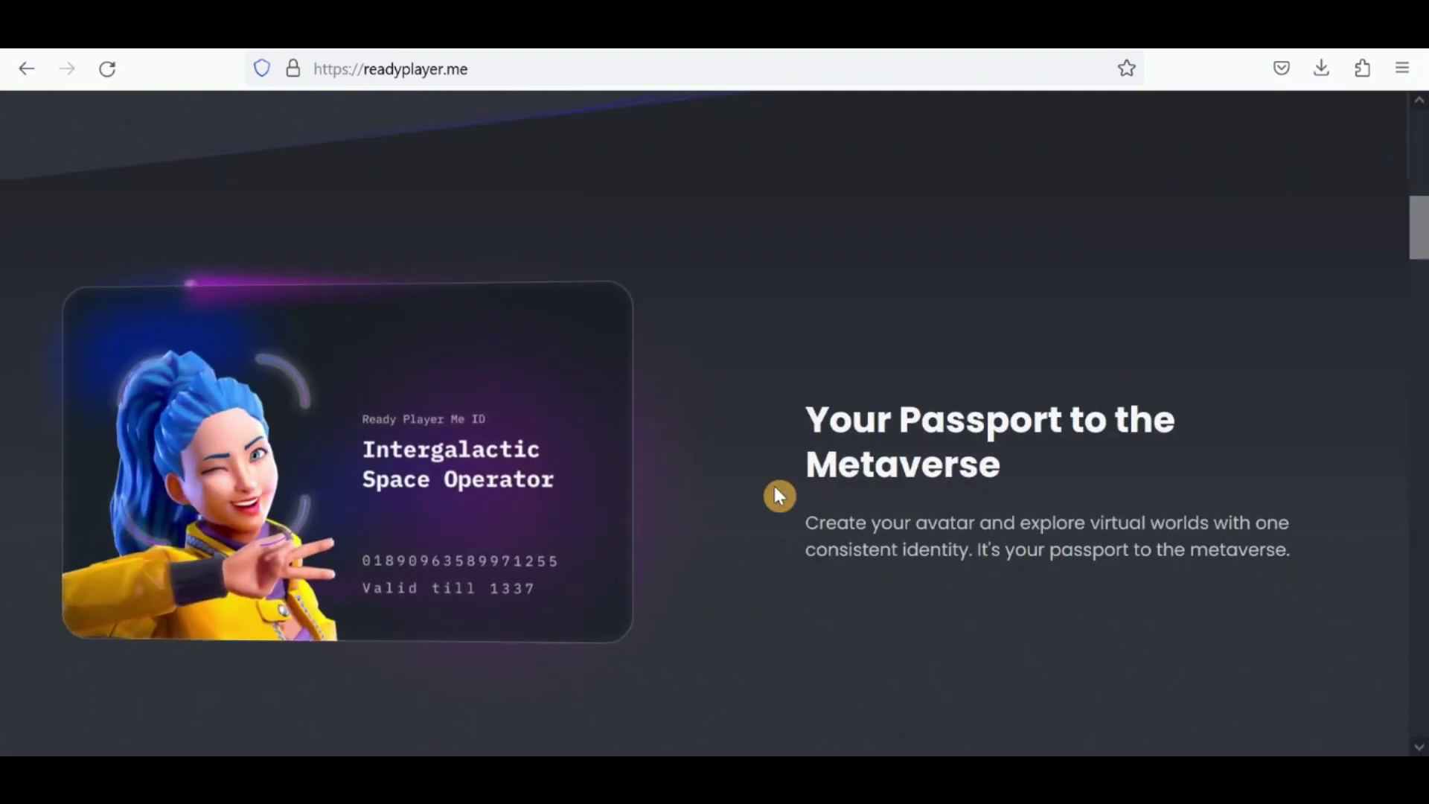
pyautogui.scroll(-7, 715, 488)
pyautogui.scroll(15, 712, 488)
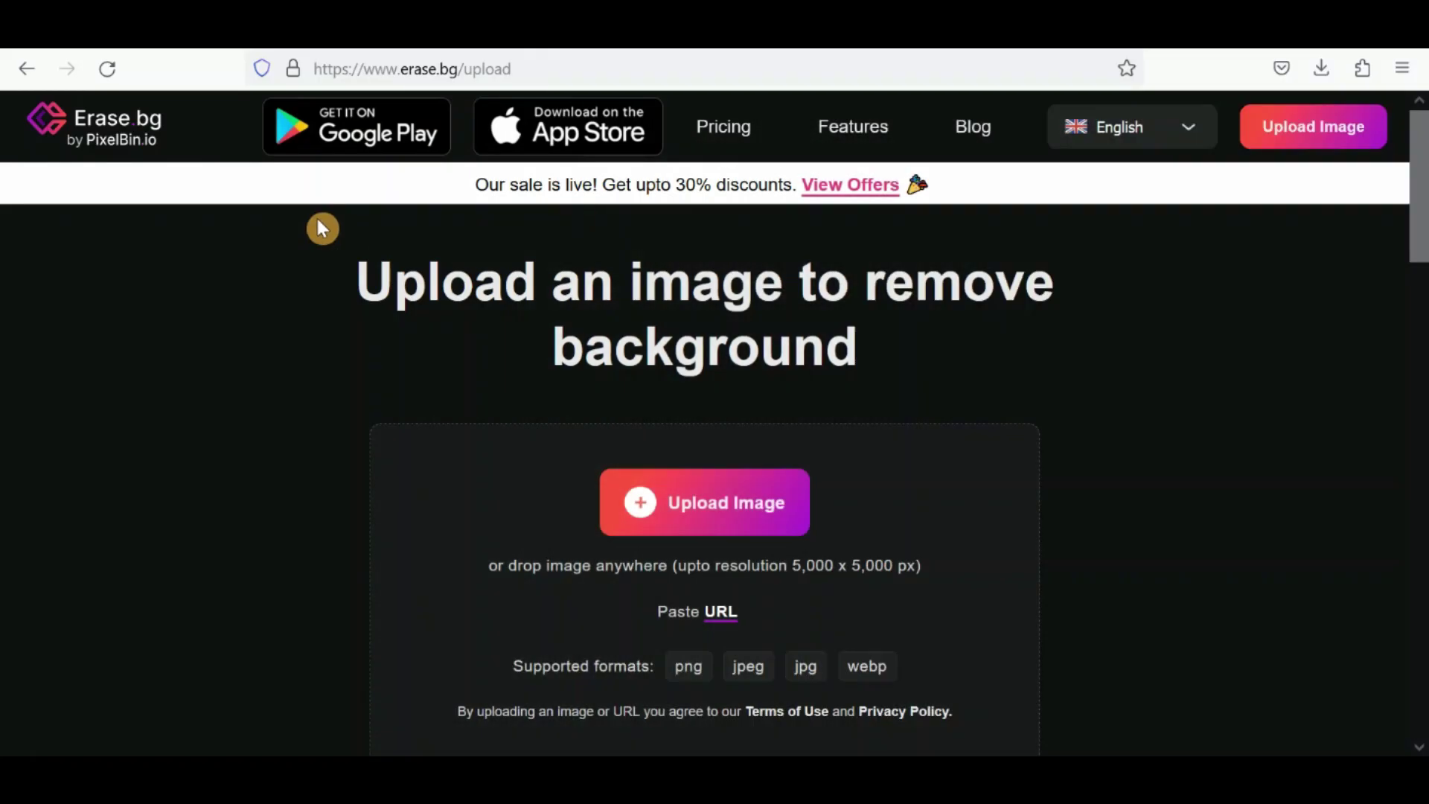
# Step: Choose the poic portrait from the Desktop as the Erase.bg upload image
pyautogui.click(329, 74)
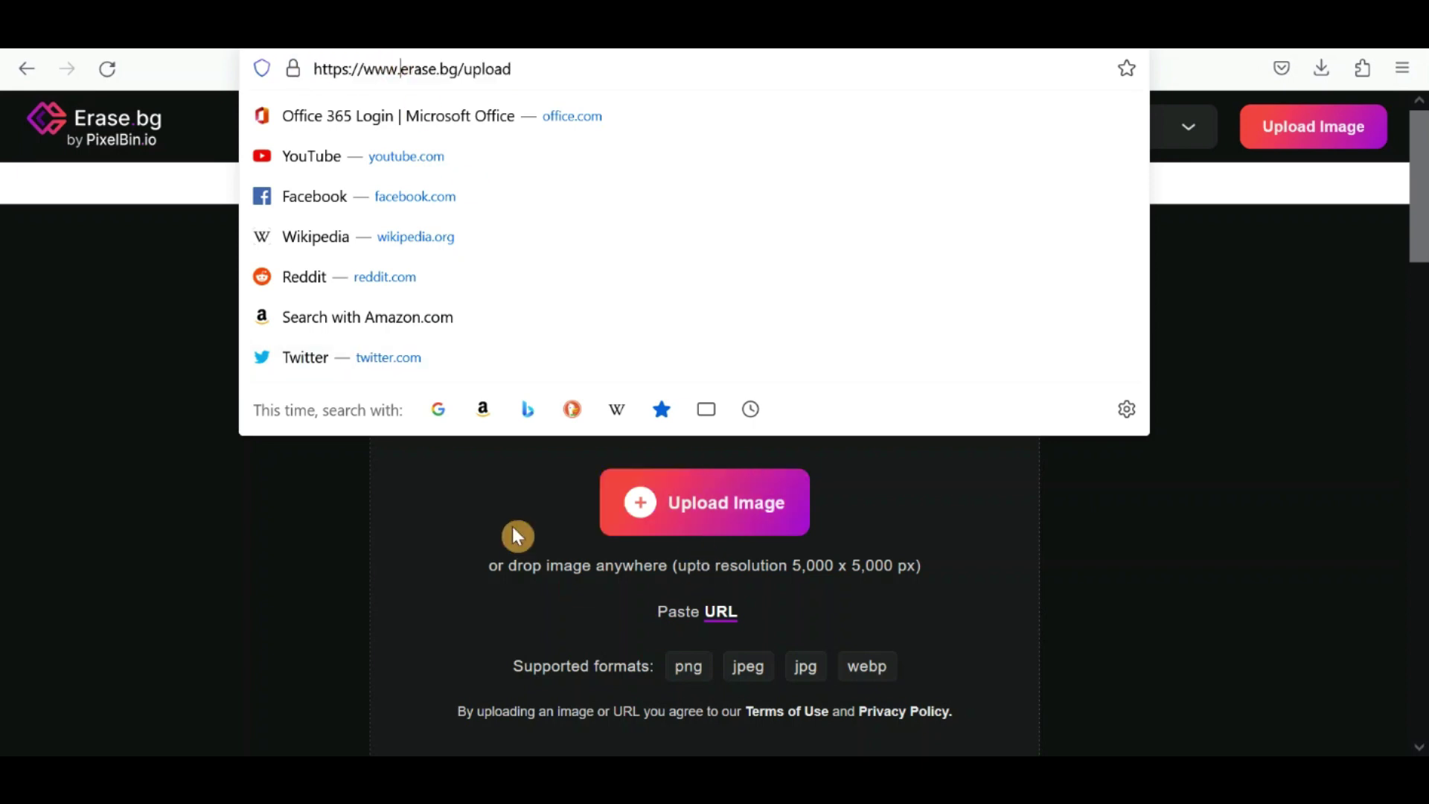
pyautogui.click(637, 483)
pyautogui.click(621, 372)
pyautogui.rightClick(734, 350)
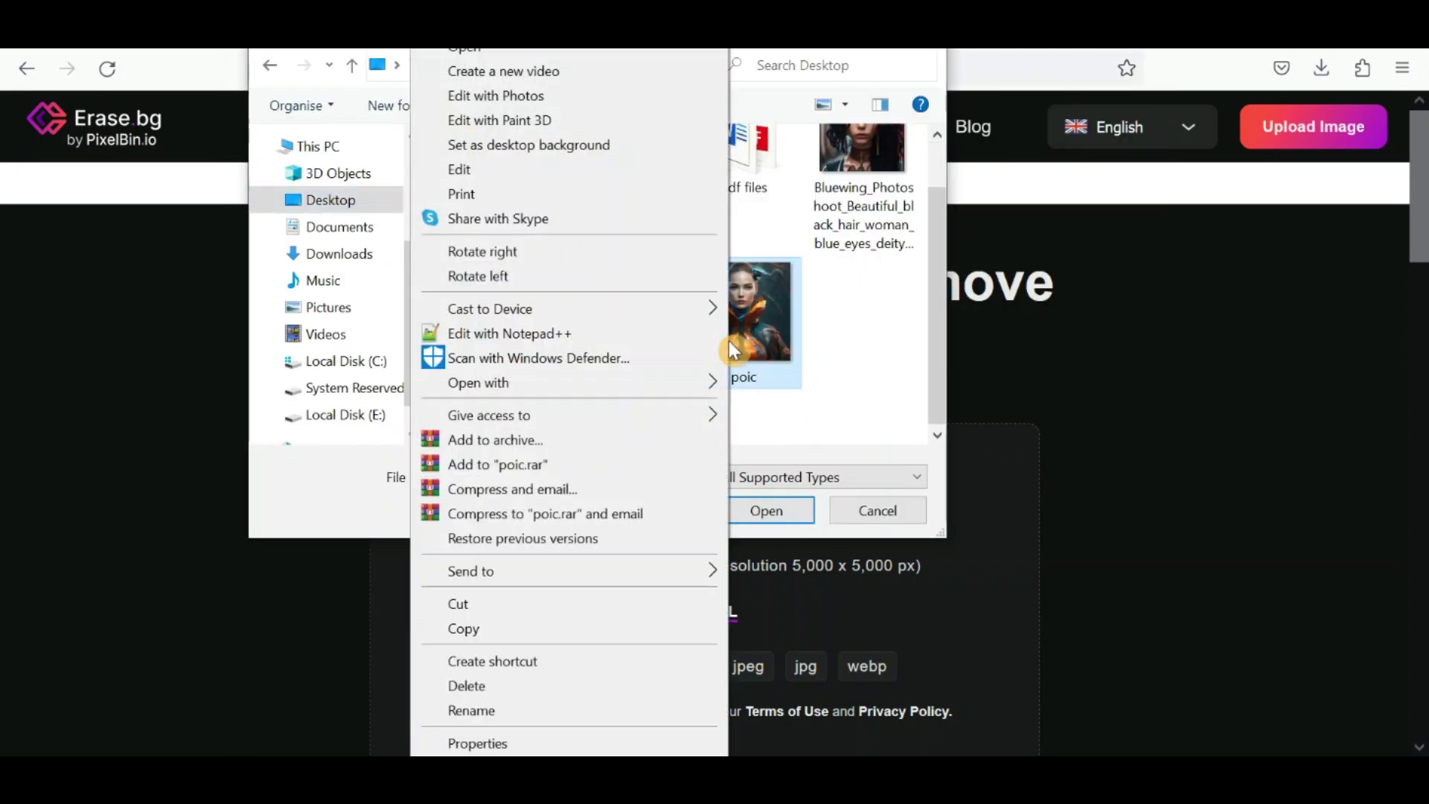
pyautogui.click(509, 53)
pyautogui.hotkey('alt', 'F4')
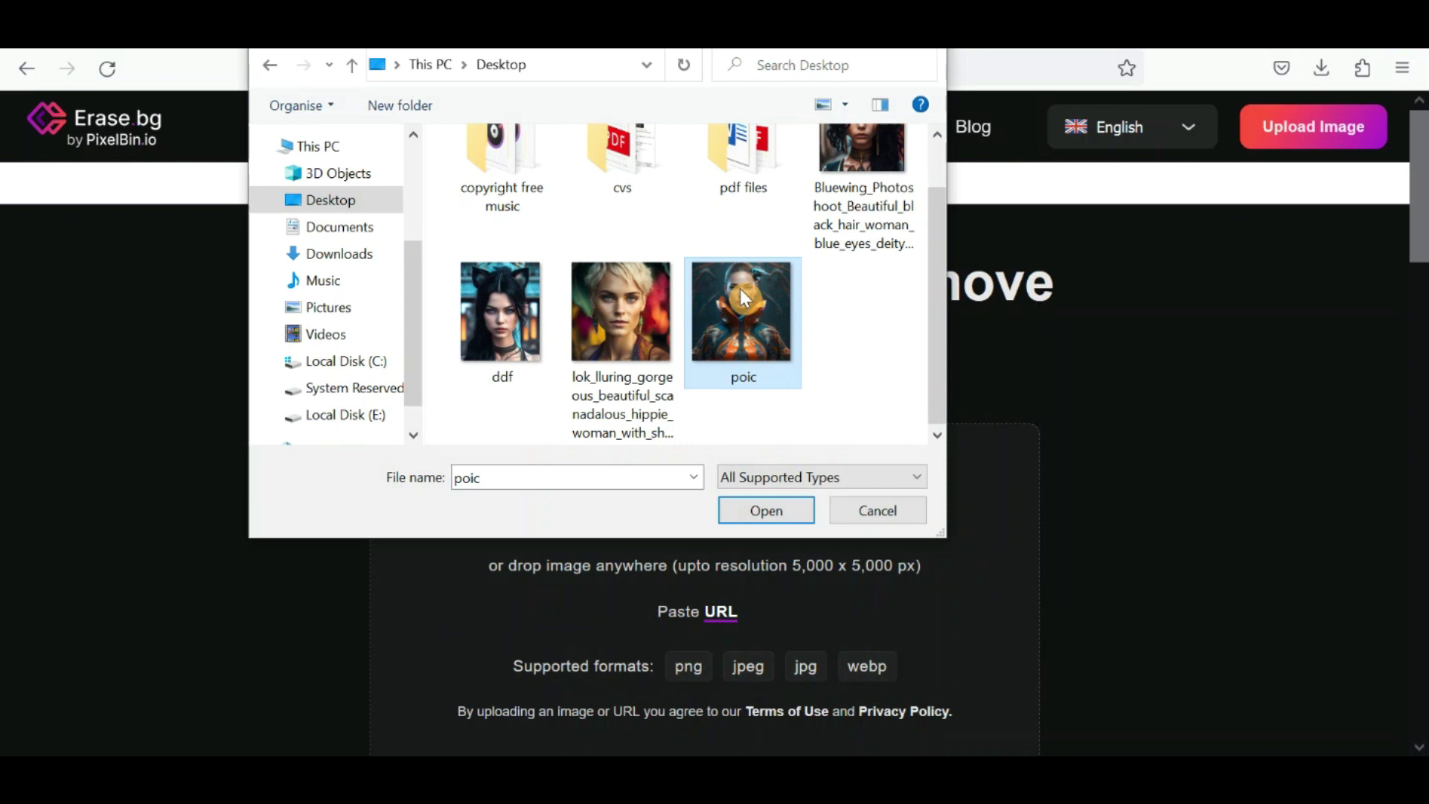
pyautogui.press('Return')
# Step: Solve the motorcycle captcha to start the background removal
pyautogui.click(543, 406)
pyautogui.click(651, 406)
pyautogui.click(652, 514)
pyautogui.click(864, 719)
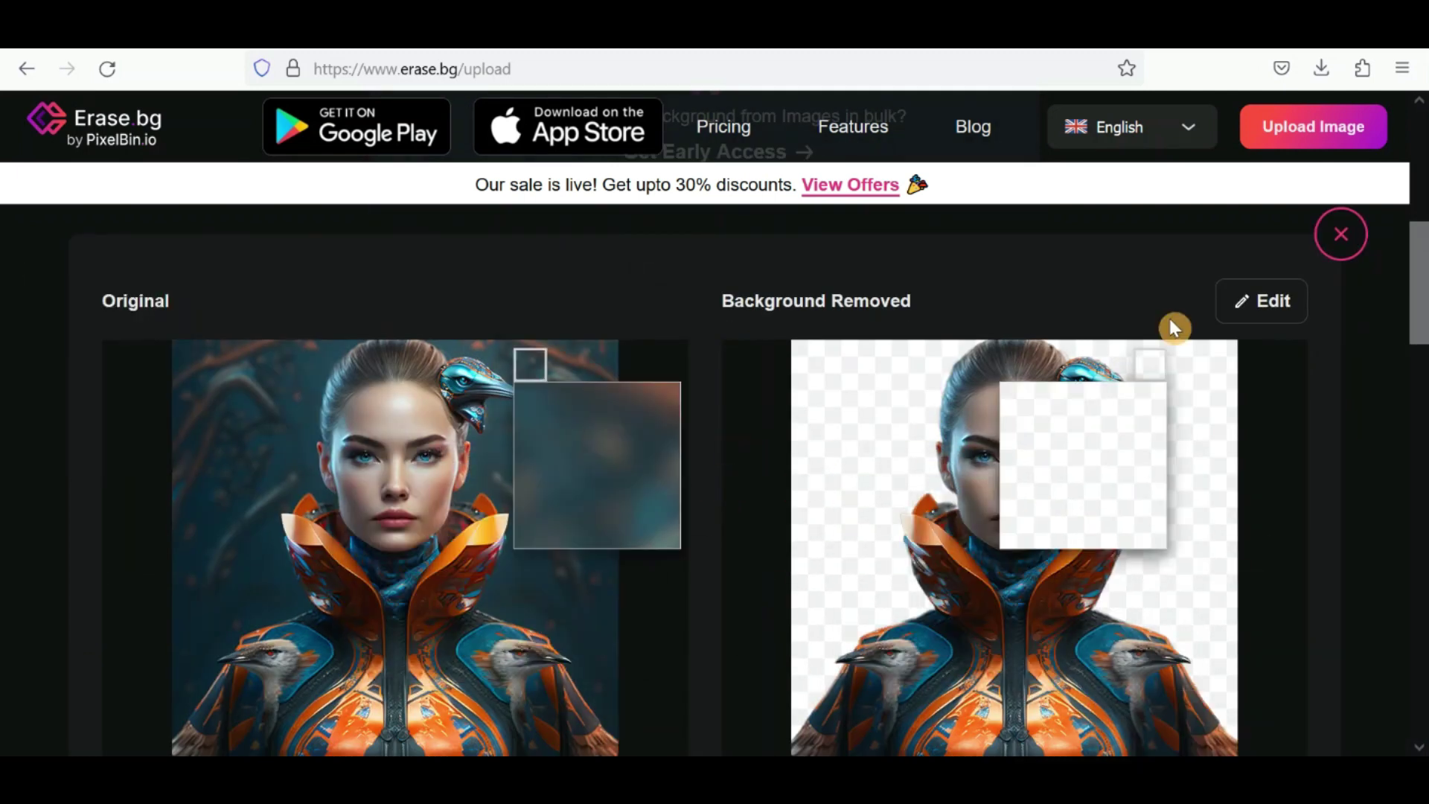
# Step: Replace the removed background with a solid teal colour
pyautogui.click(1260, 302)
pyautogui.click(1093, 212)
pyautogui.click(1041, 512)
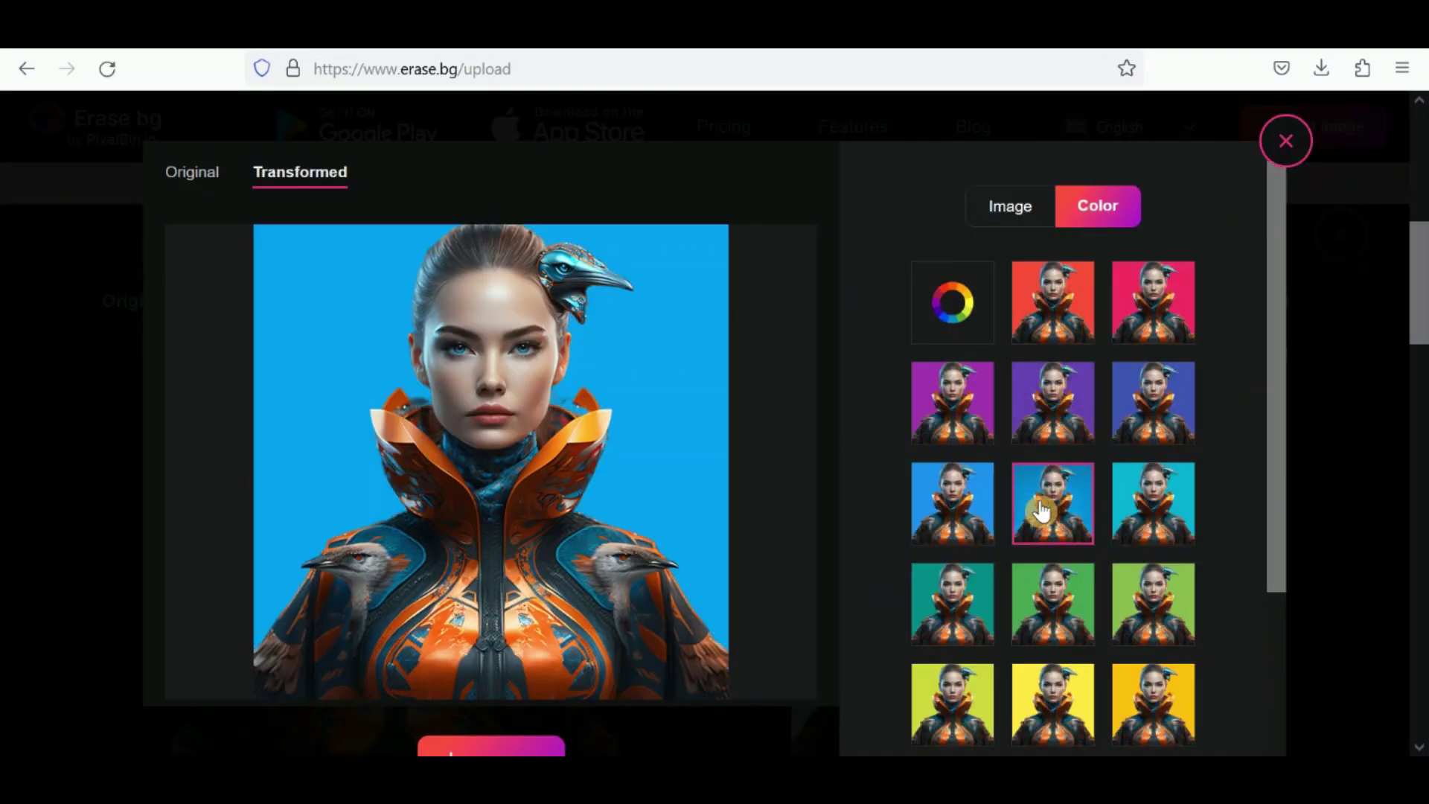
# Step: Zoom the browser page out to 80%
pyautogui.scroll(-3, 1174, 517)
pyautogui.click(1402, 67)
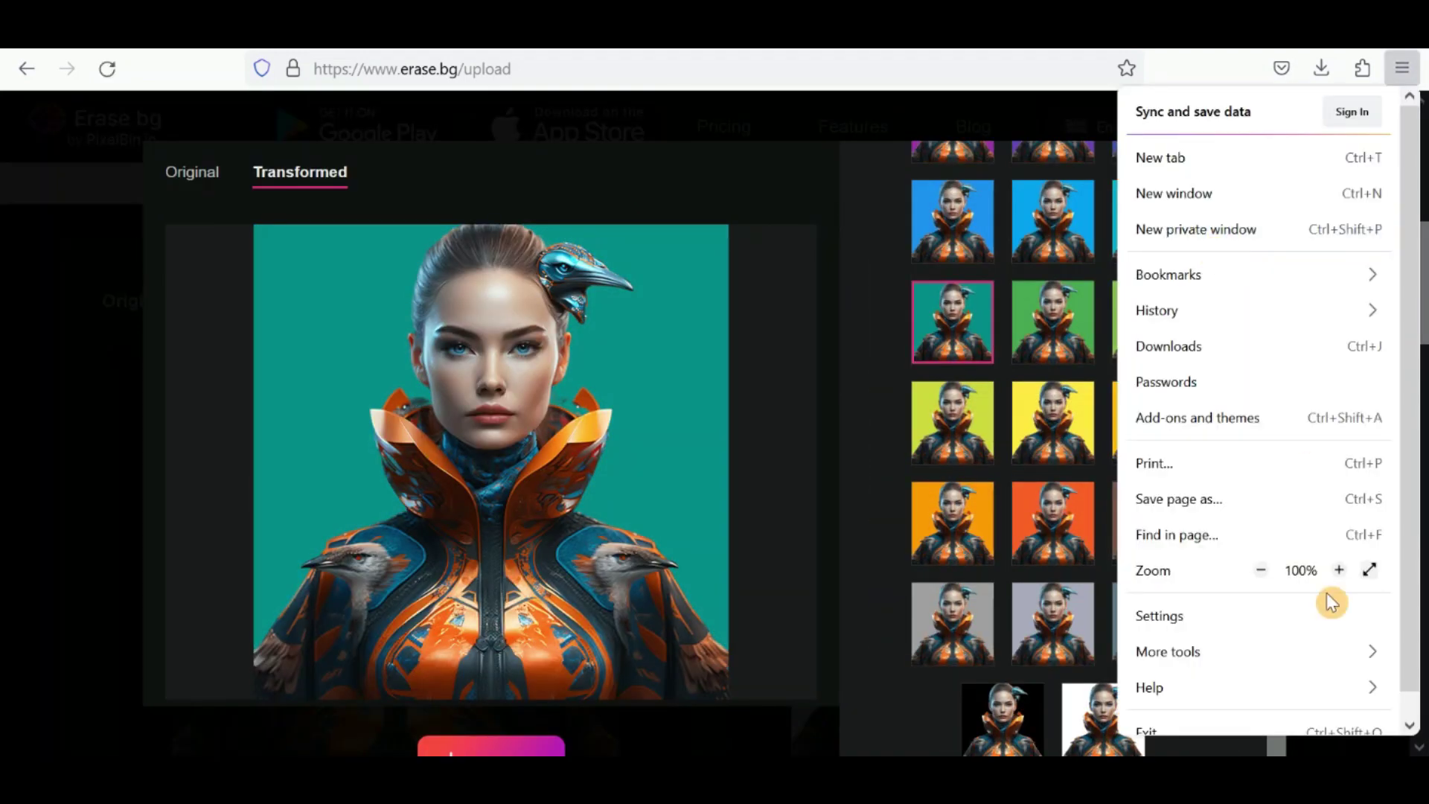
pyautogui.click(1261, 570)
pyautogui.click(1260, 571)
pyautogui.click(1009, 223)
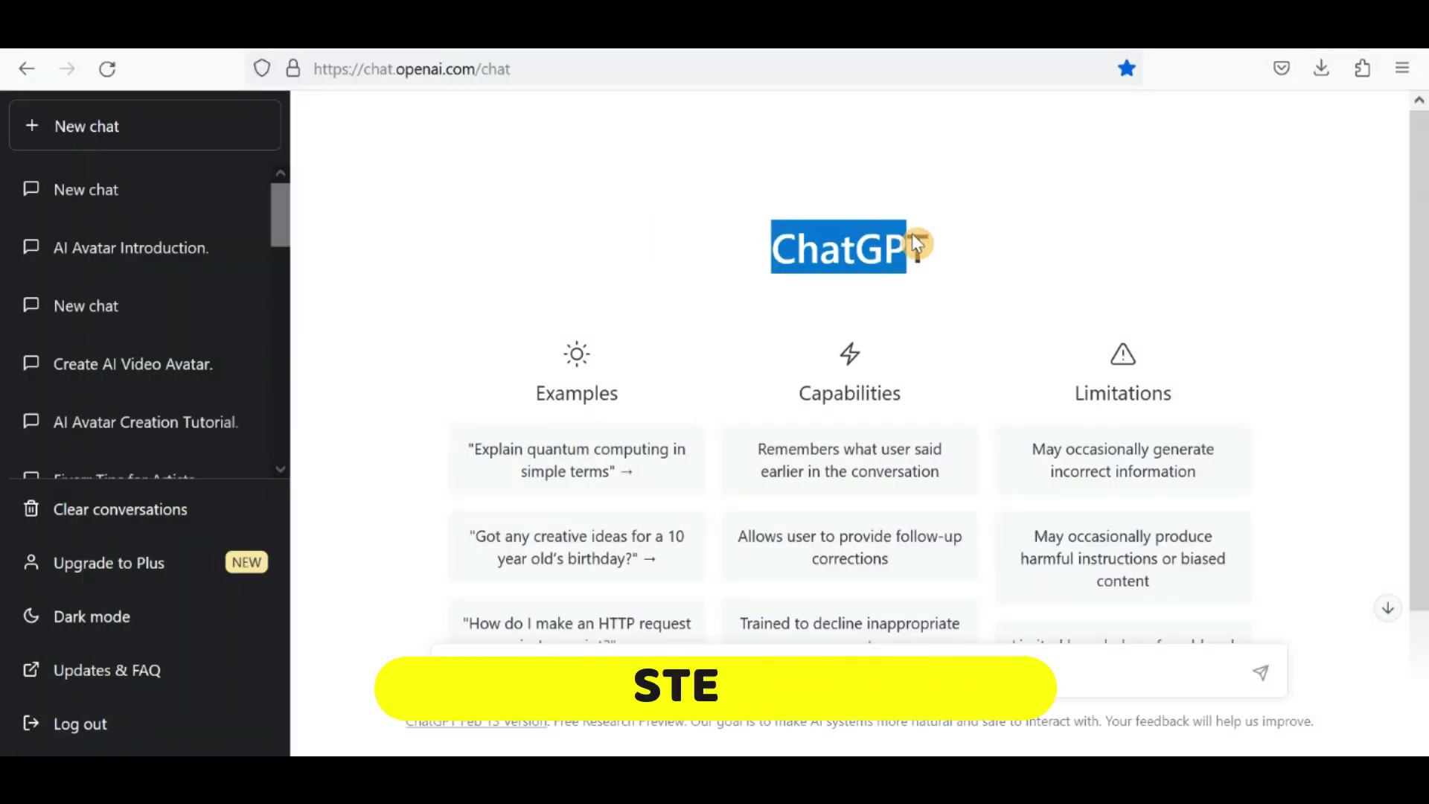
# Step: Paste the script-writing prompt into ChatGPT and send it
pyautogui.write('write an engaging script for an Ai Avatar for a youtube video. The main theme will be something along these lines. "Hello, Welcome to the Mentor 360 channel, My name is Emma, I\'m not a real human,  this not my voice, this voice is created by AI tool that is ElevenLabs and  this Avatar image is created via ReadyPlayer website, This script  was written with Chat GPT, and this animated is created wit D-ID. So, Watch this video till end to learn how to create your own version of this video. Have a nice day".')
pyautogui.click(1261, 673)
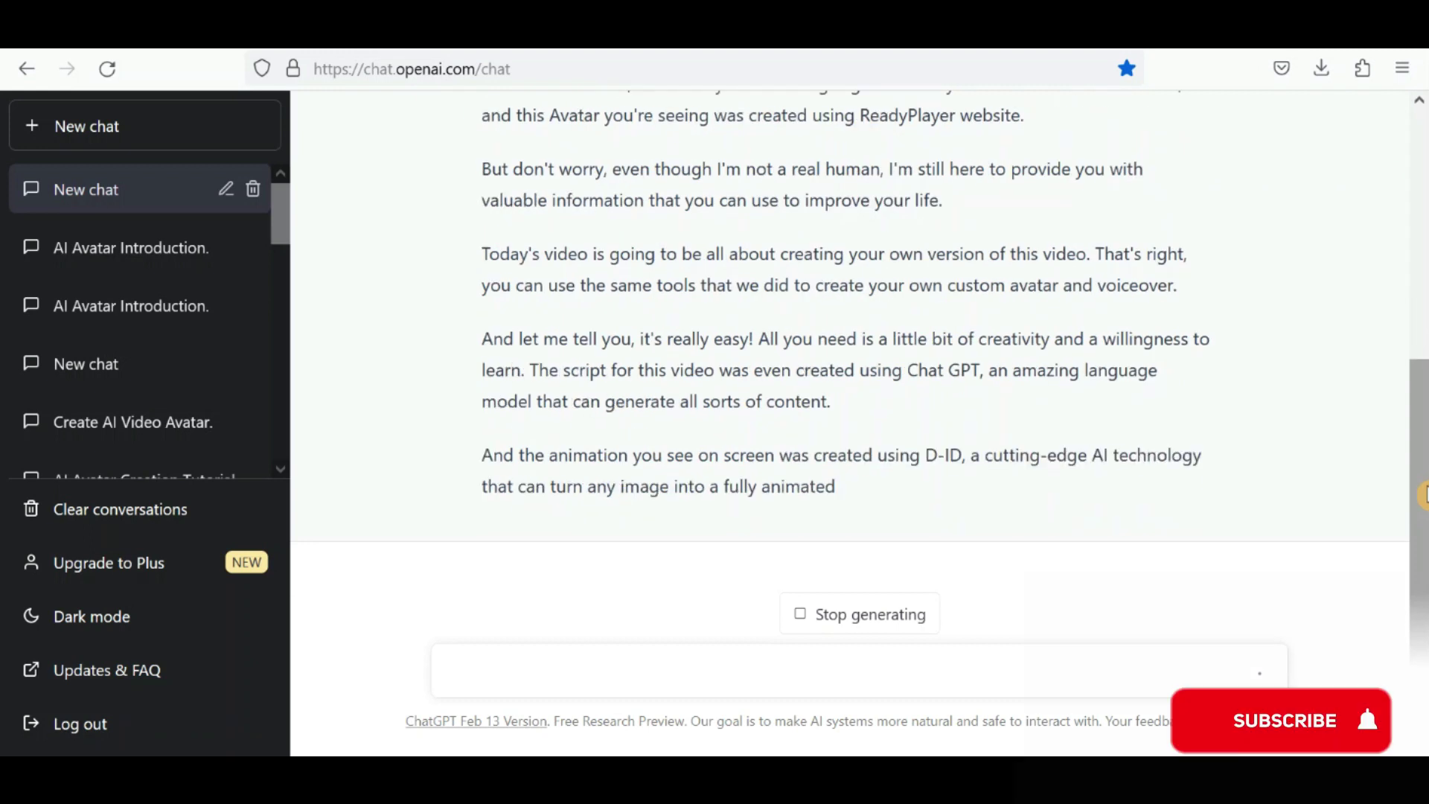
pyautogui.scroll(5, 503, 418)
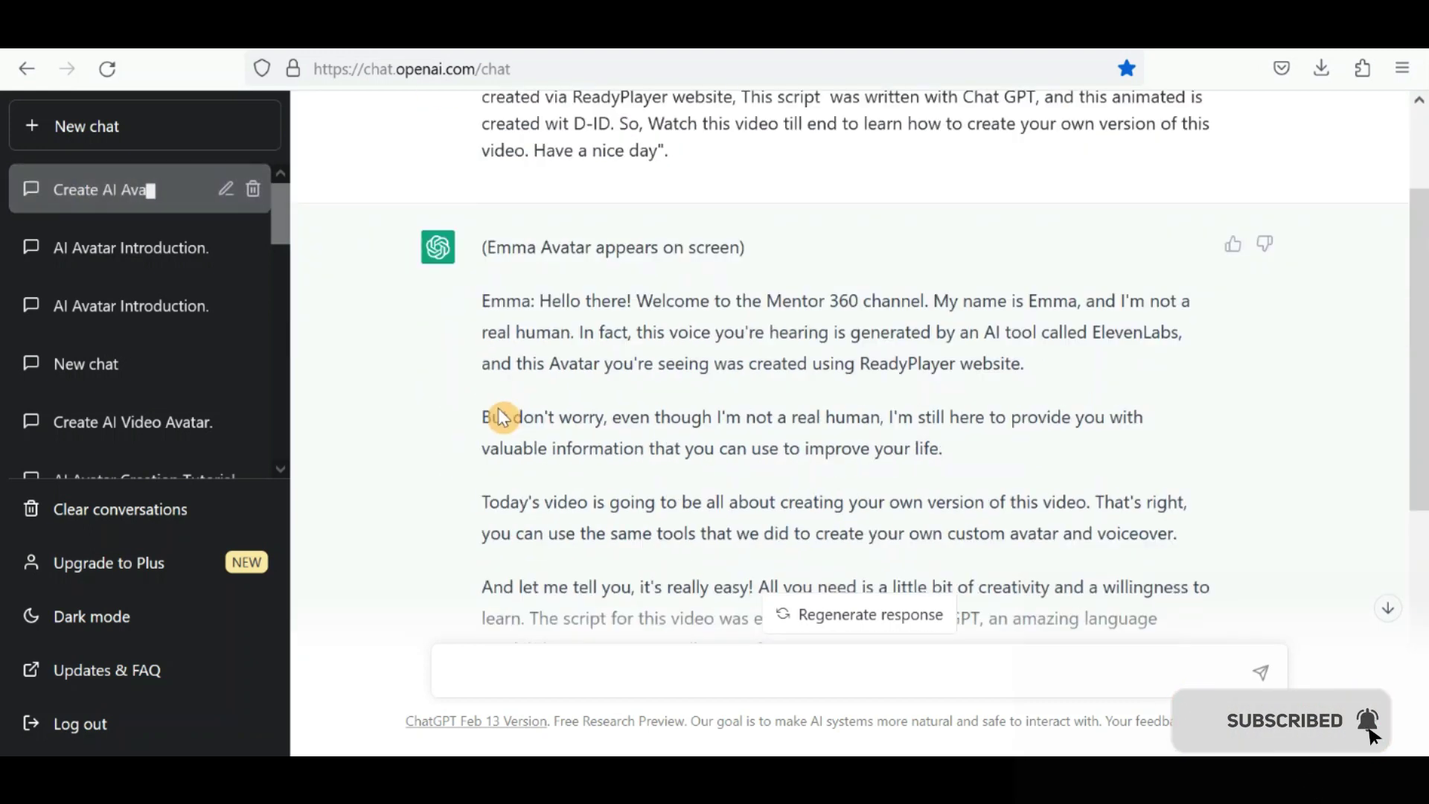
pyautogui.scroll(-5, 709, 368)
# Step: Copy the generated avatar script and paste it into a new chat's message box
pyautogui.moveTo(909, 488); pyautogui.dragTo(554, 173)
pyautogui.rightClick(555, 173)
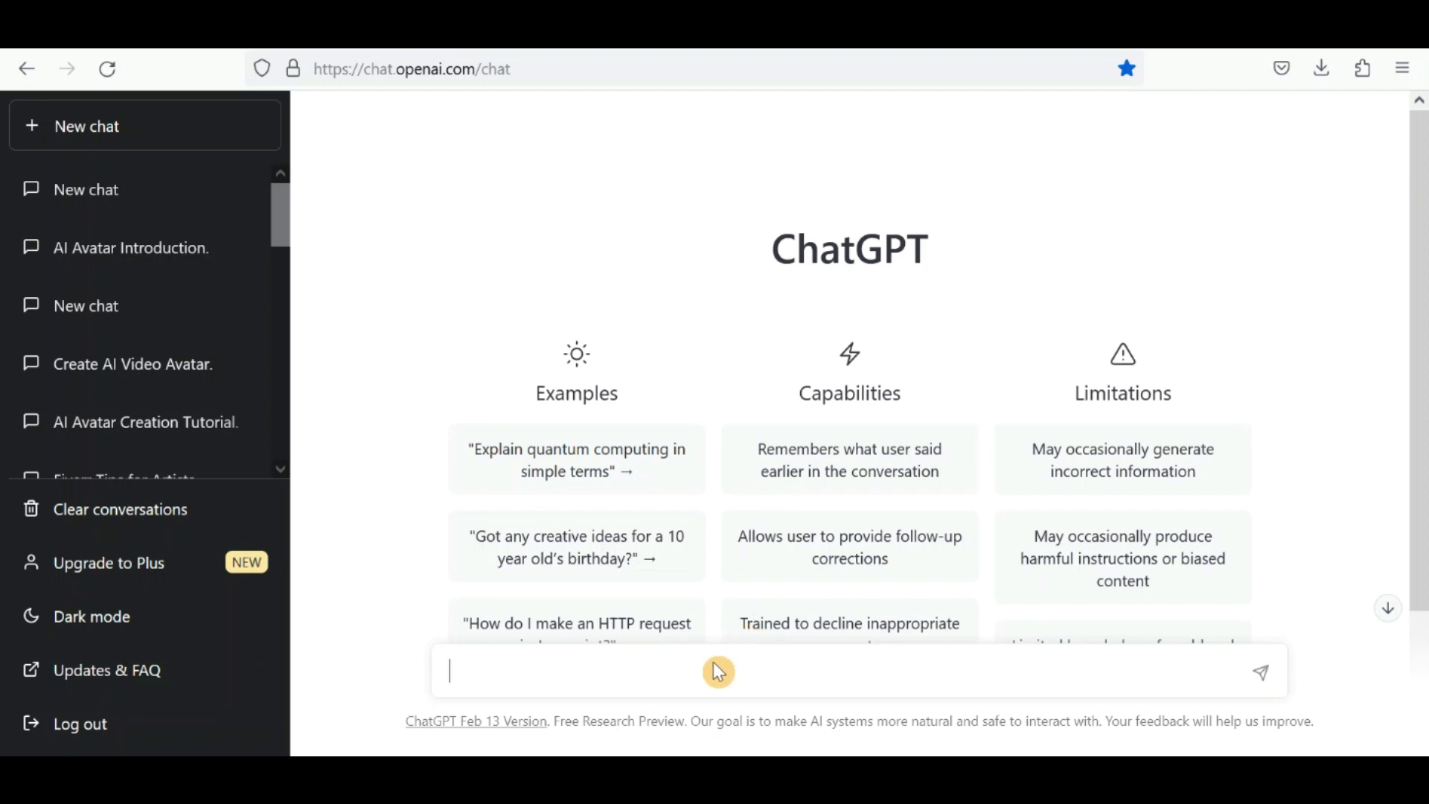
pyautogui.rightClick(728, 679)
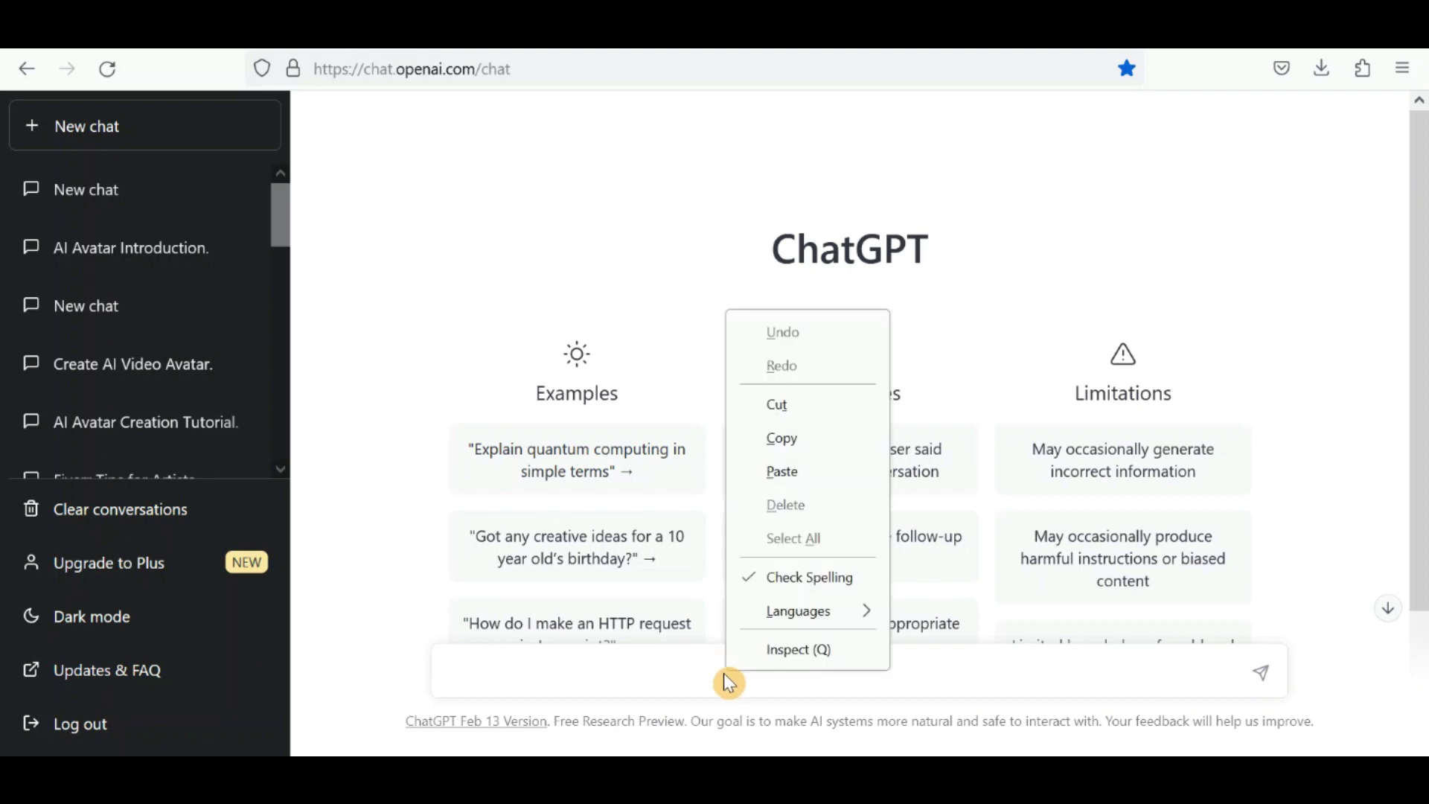
pyautogui.click(786, 472)
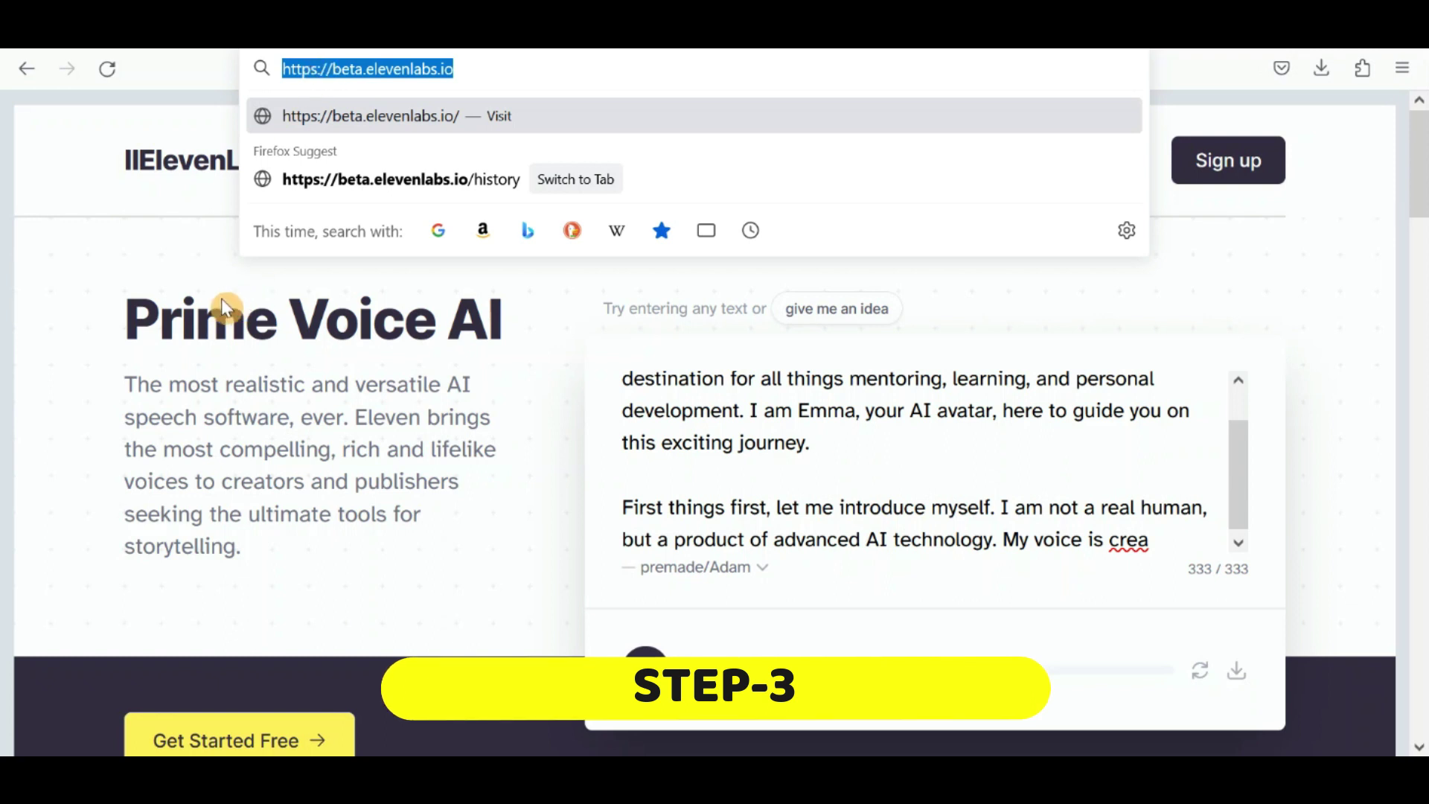
# Step: Sign up to ElevenLabs with Google and choose the premade Bella voice
pyautogui.click(185, 297)
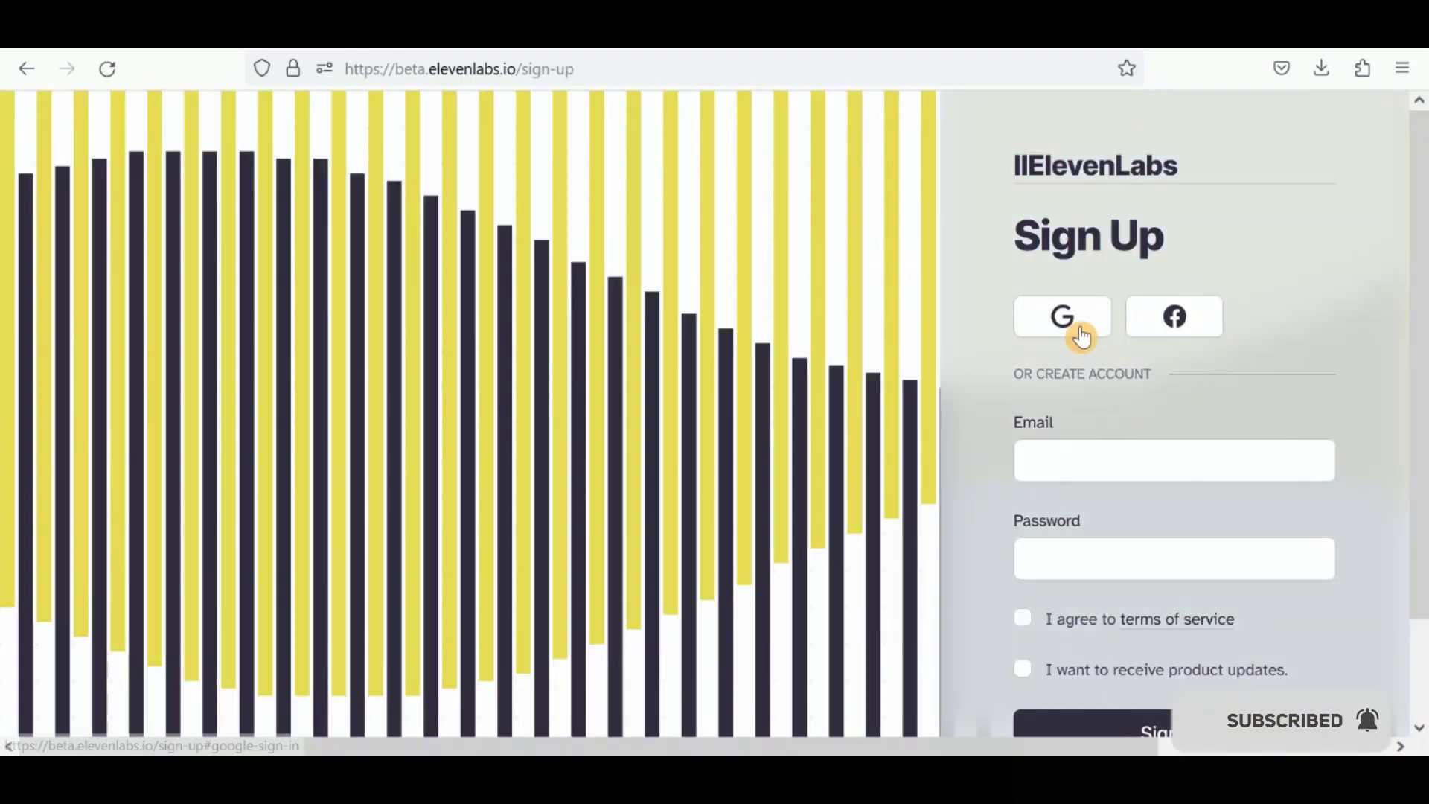
pyautogui.click(1081, 332)
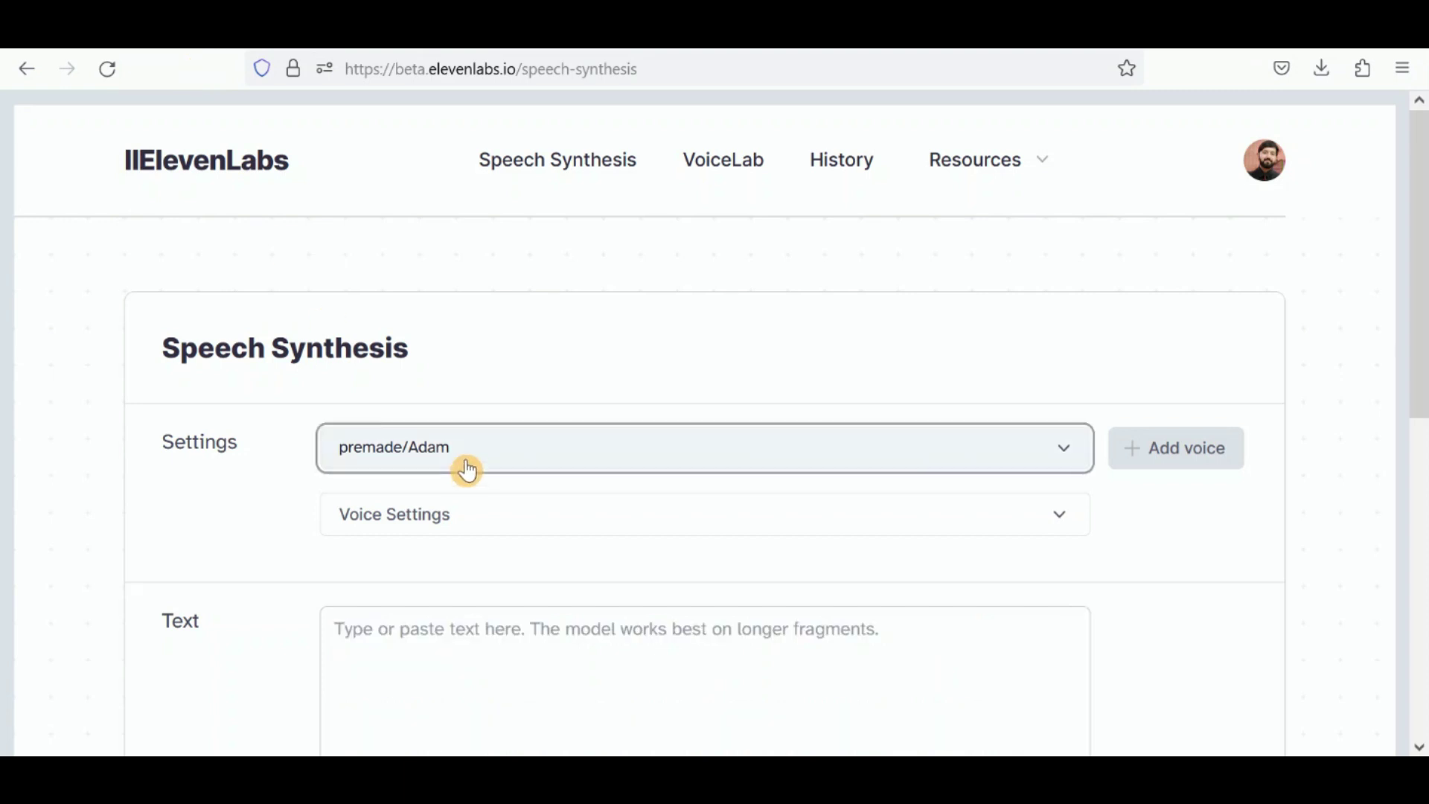
pyautogui.click(463, 456)
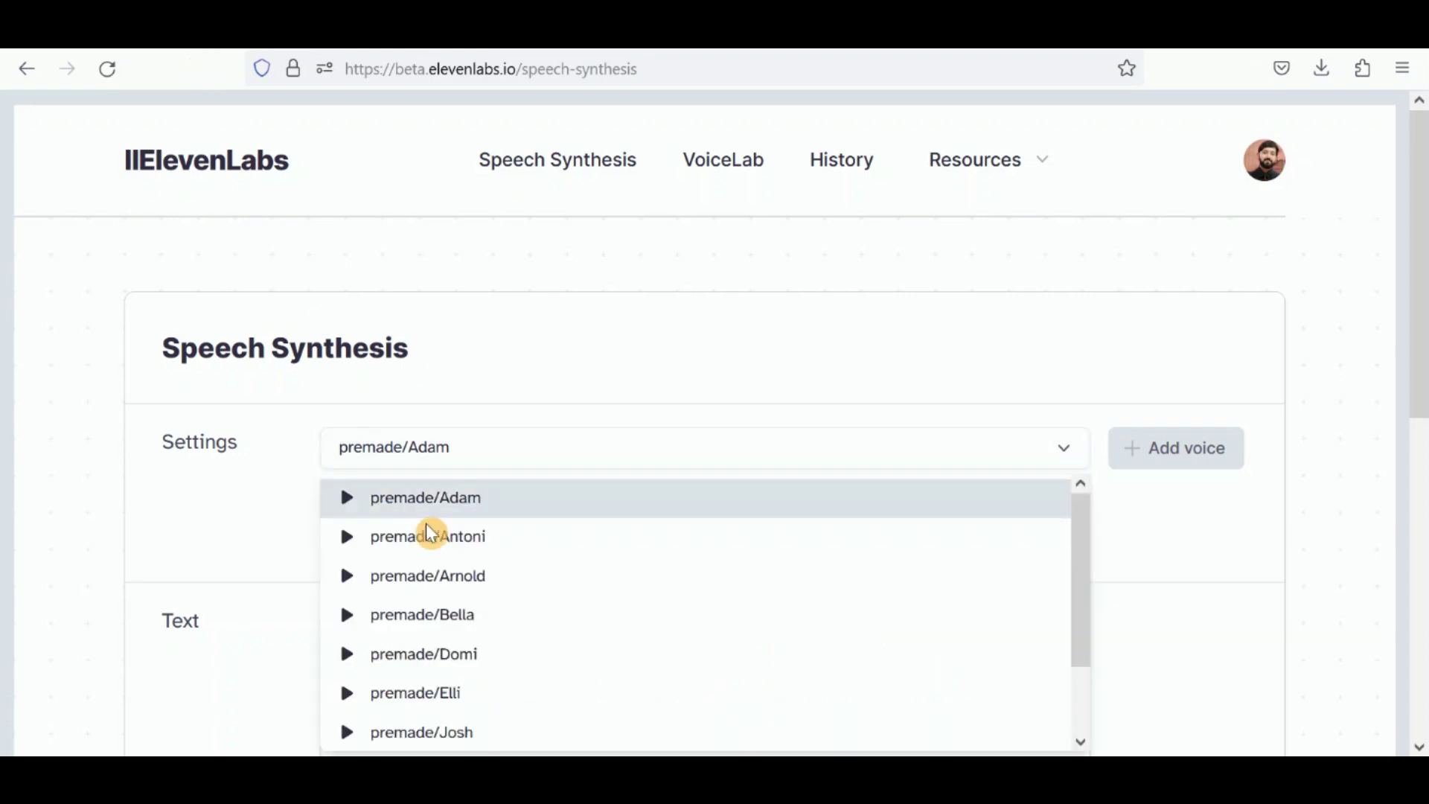
pyautogui.scroll(-2, 432, 535)
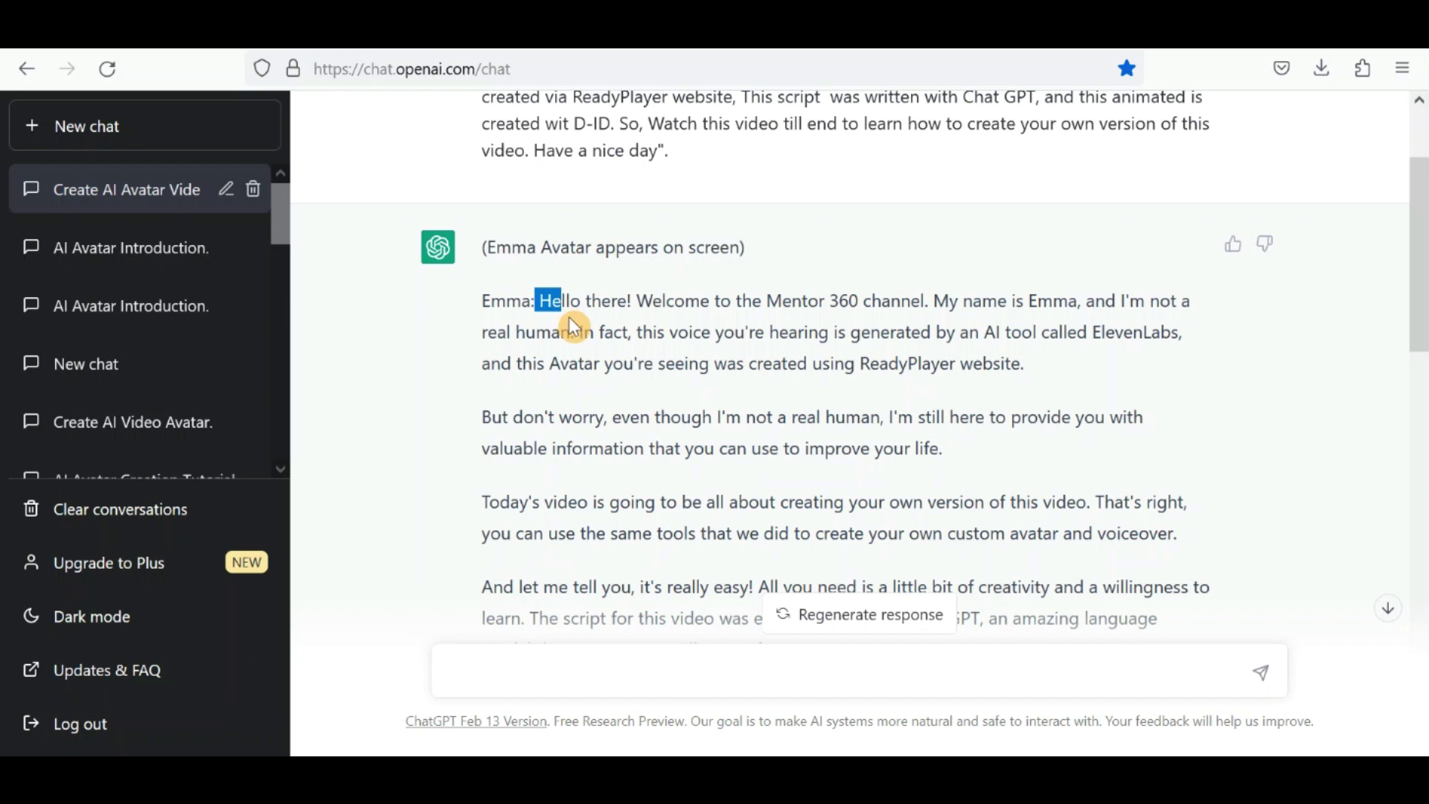
pyautogui.moveTo(575, 327); pyautogui.dragTo(873, 327)
pyautogui.scroll(-6, 648, 418)
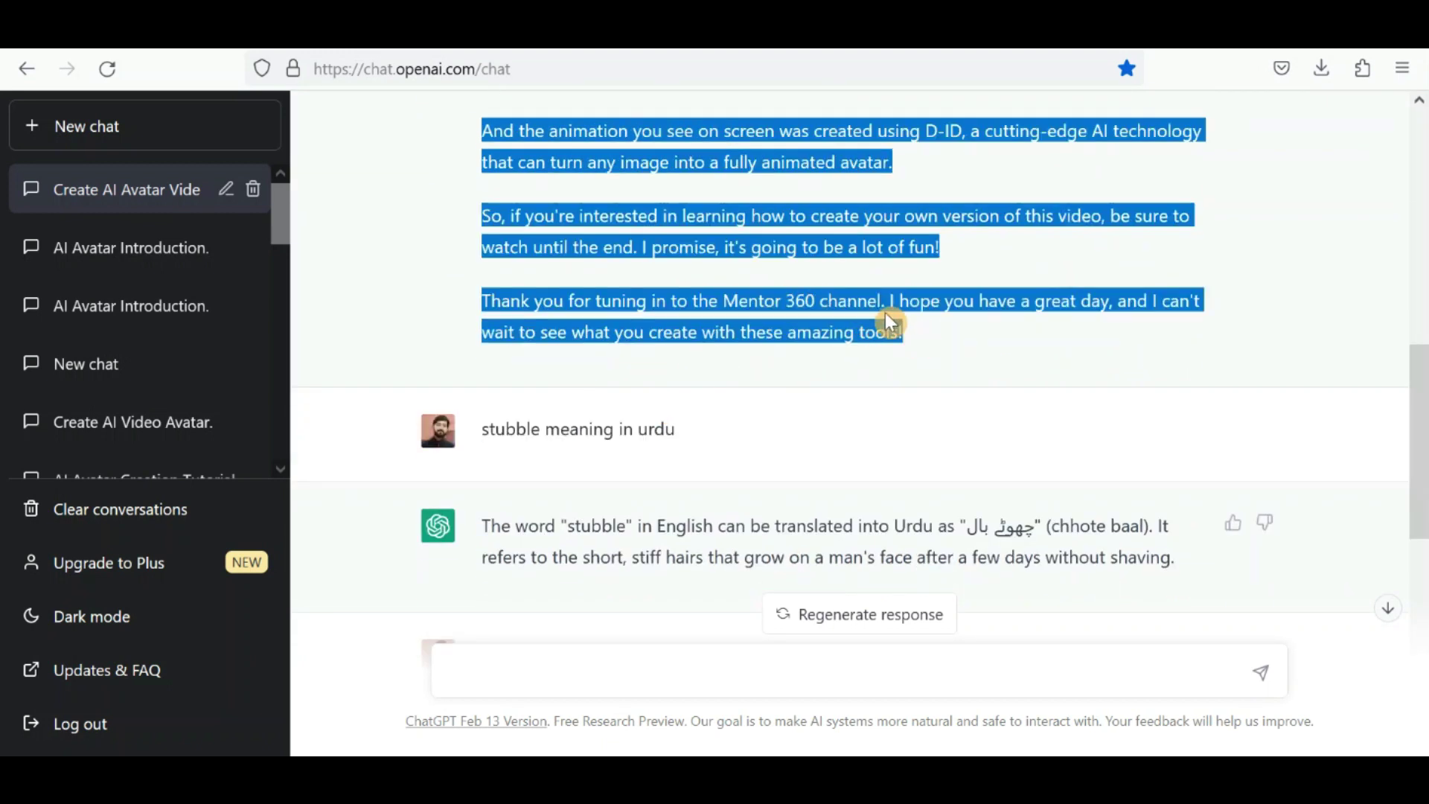
# Step: Paste the copied ChatGPT script into the Speech Synthesis text box
pyautogui.rightClick(891, 322)
pyautogui.click(903, 320)
pyautogui.rightClick(896, 322)
pyautogui.click(903, 324)
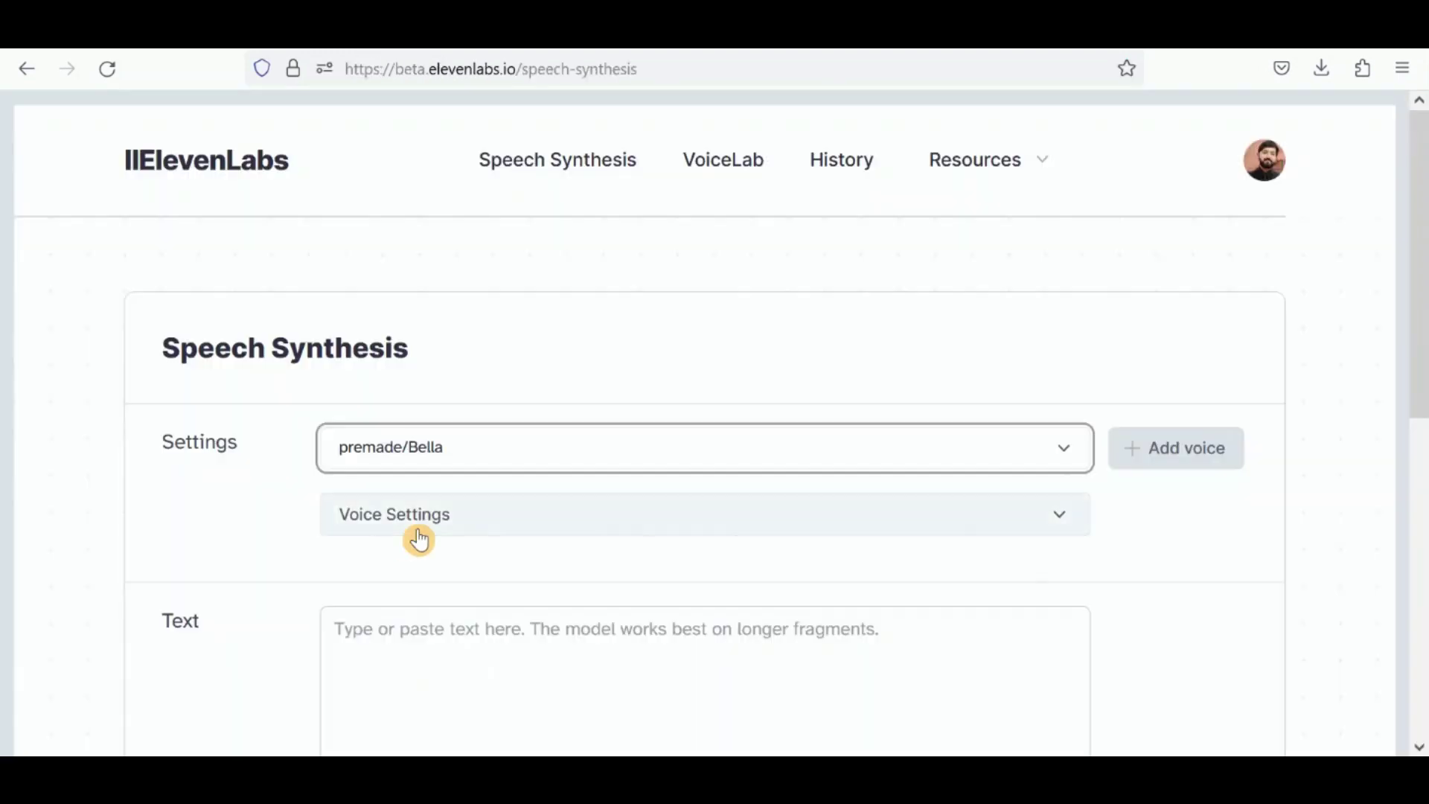
pyautogui.scroll(-3, 415, 536)
pyautogui.rightClick(527, 488)
pyautogui.click(579, 290)
pyautogui.scroll(-5, 1023, 431)
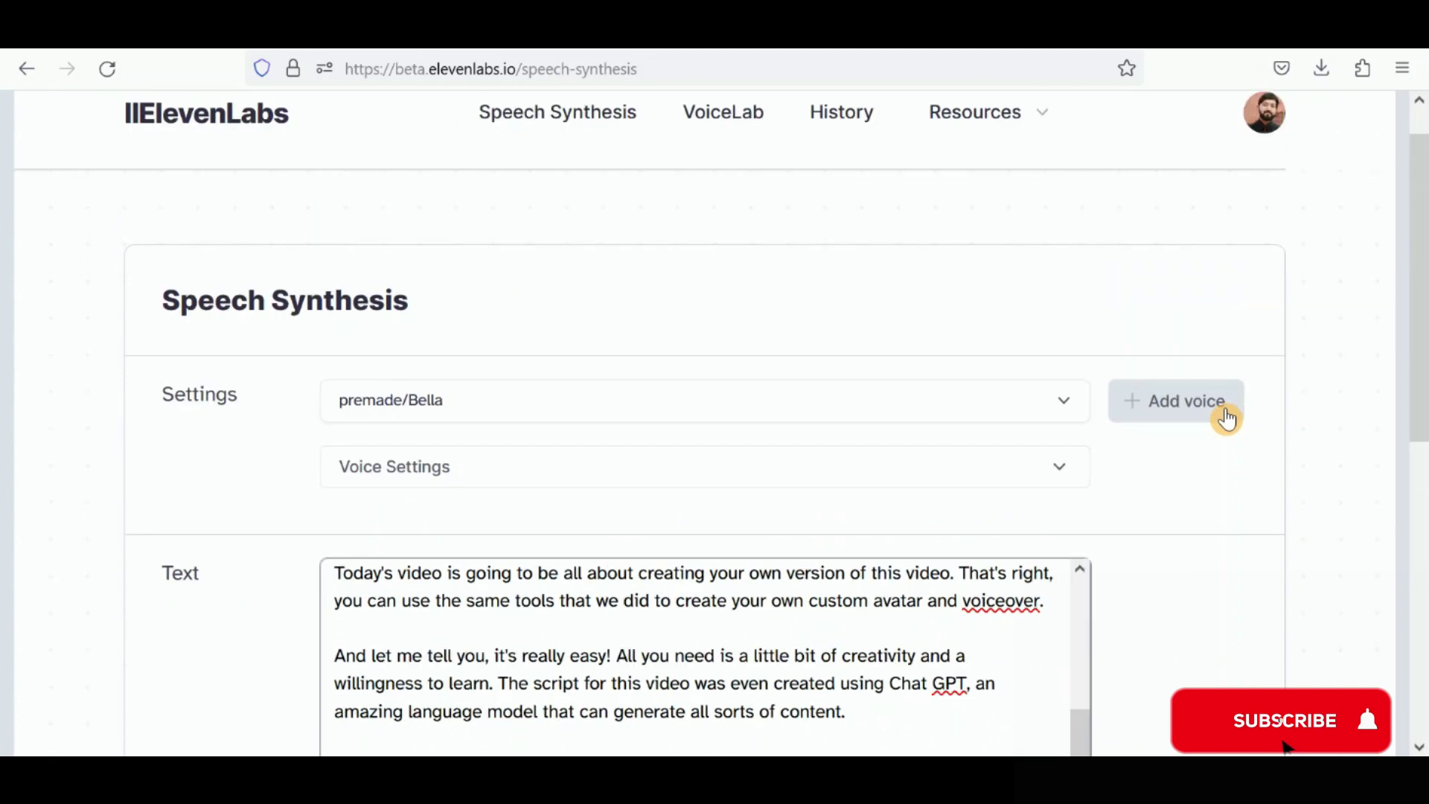
# Step: Tick the Antoni sample in History, download it, and close the downloads panel
pyautogui.scroll(1, 1228, 419)
pyautogui.click(830, 158)
pyautogui.scroll(-3, 119, 577)
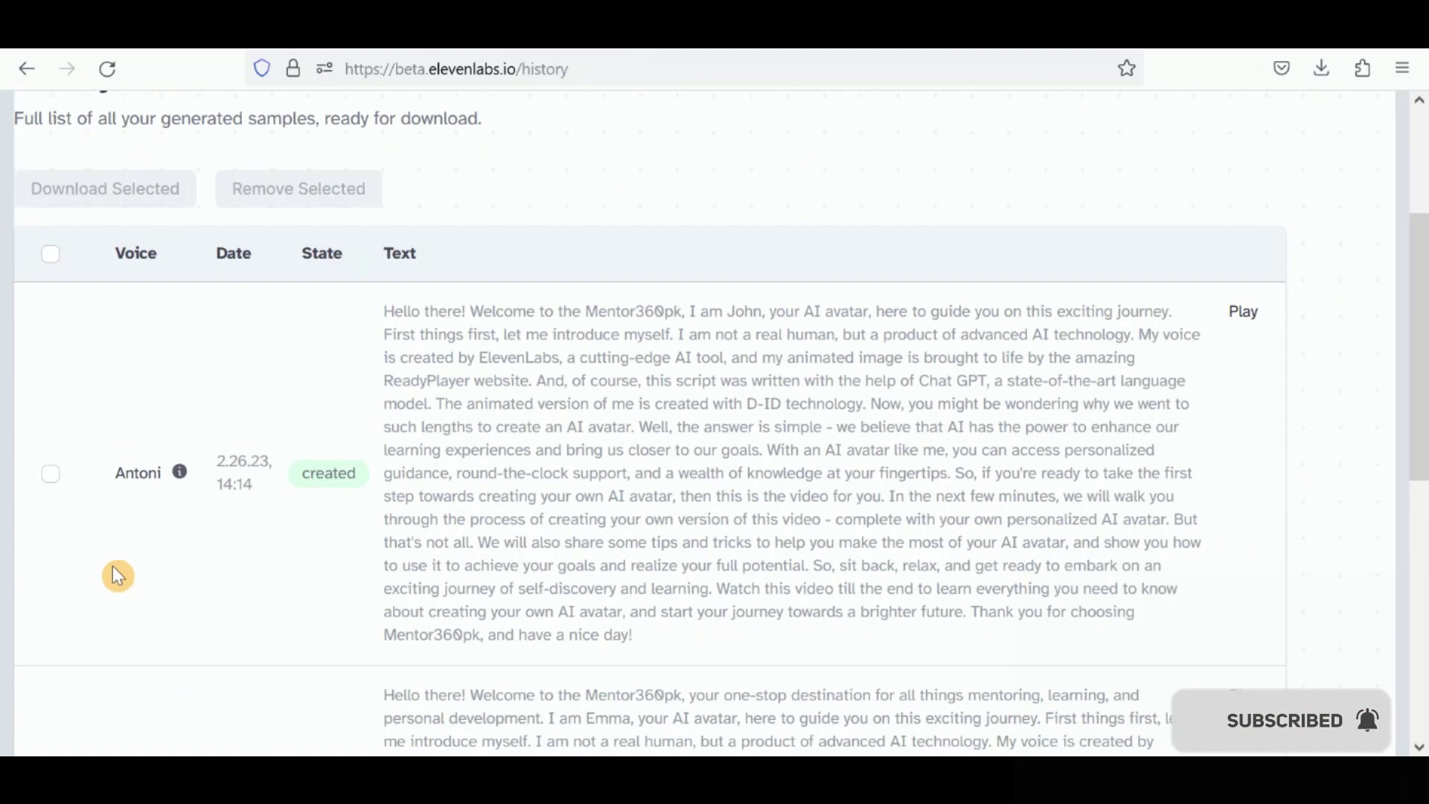
pyautogui.scroll(-2, 54, 482)
pyautogui.click(50, 363)
pyautogui.scroll(3, 53, 364)
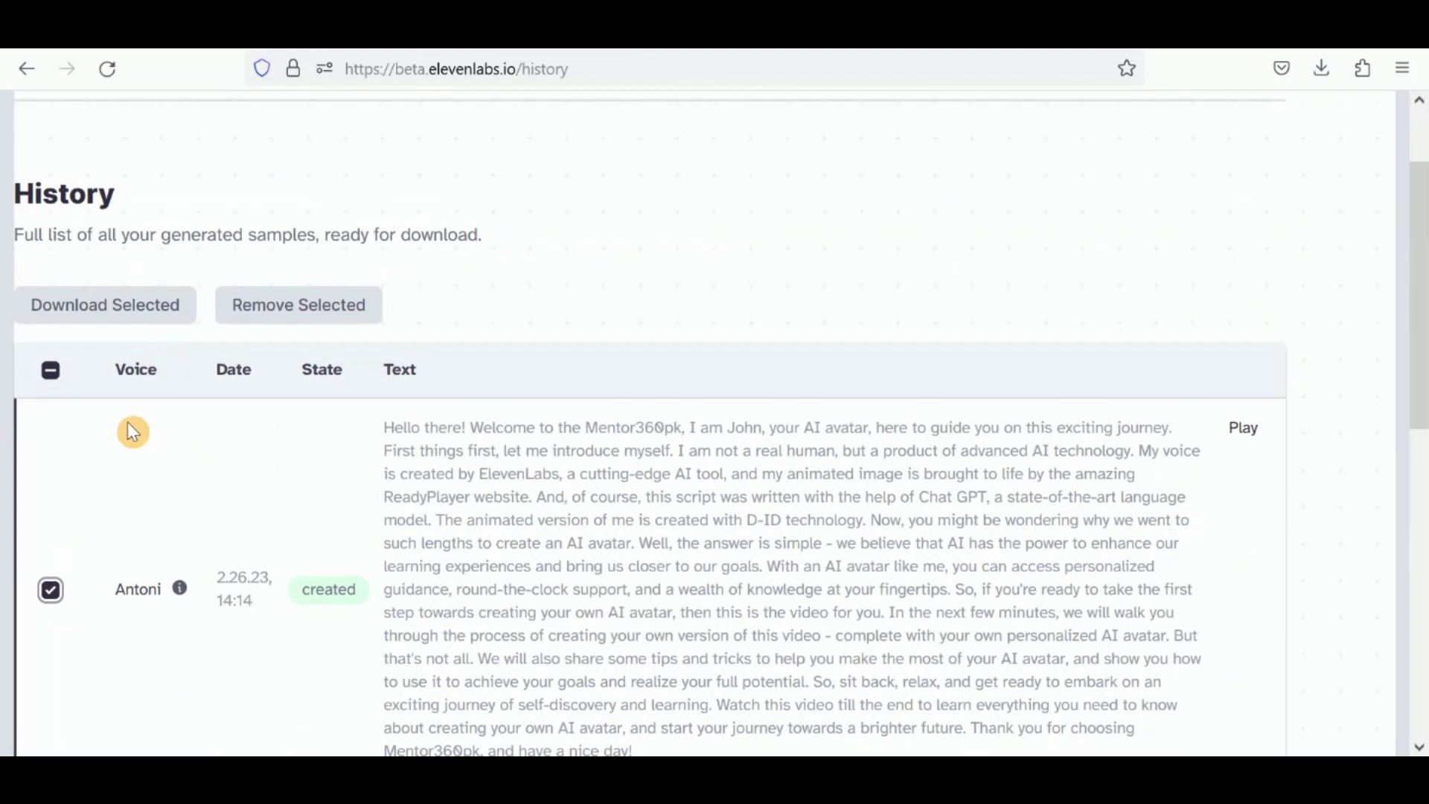
pyautogui.click(125, 320)
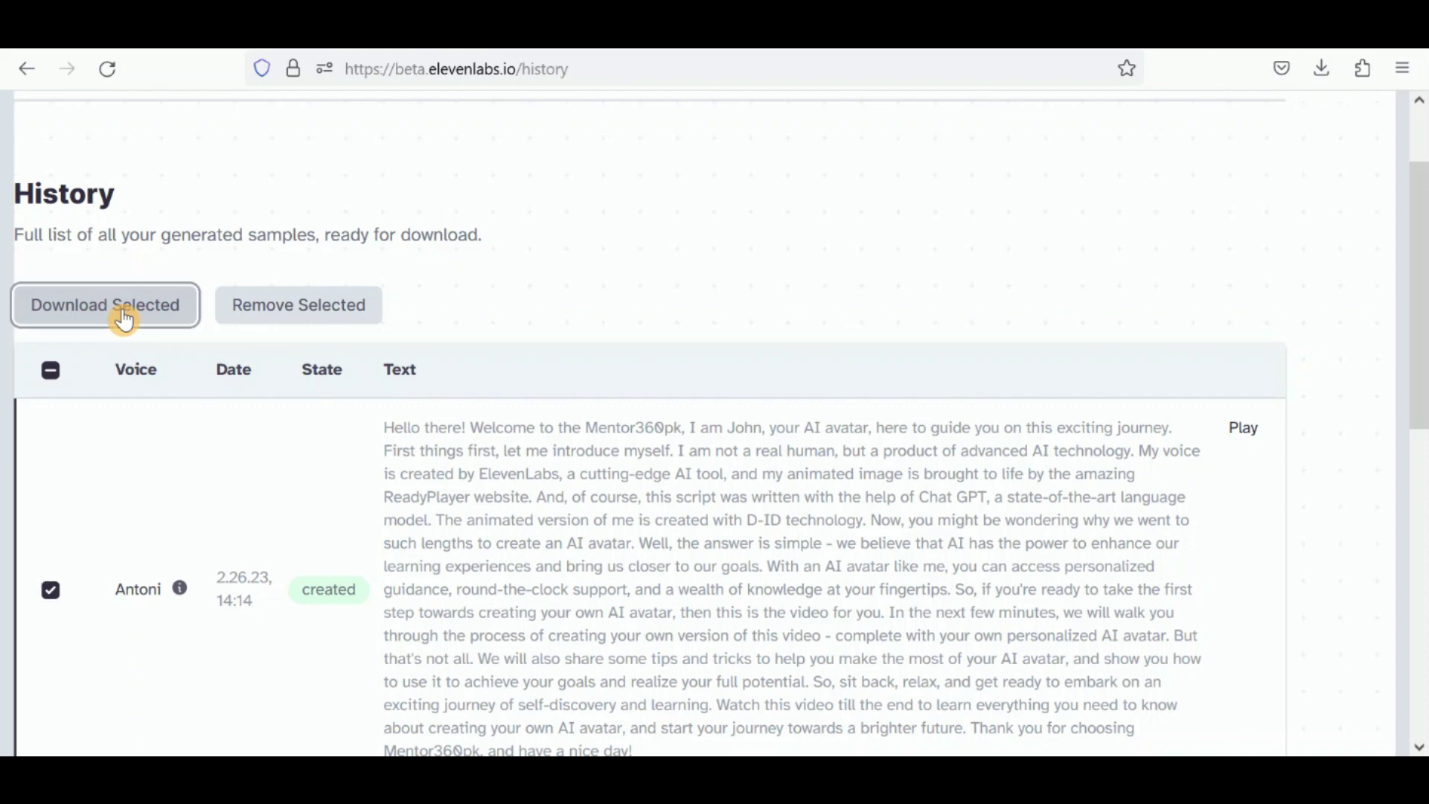
pyautogui.click(778, 277)
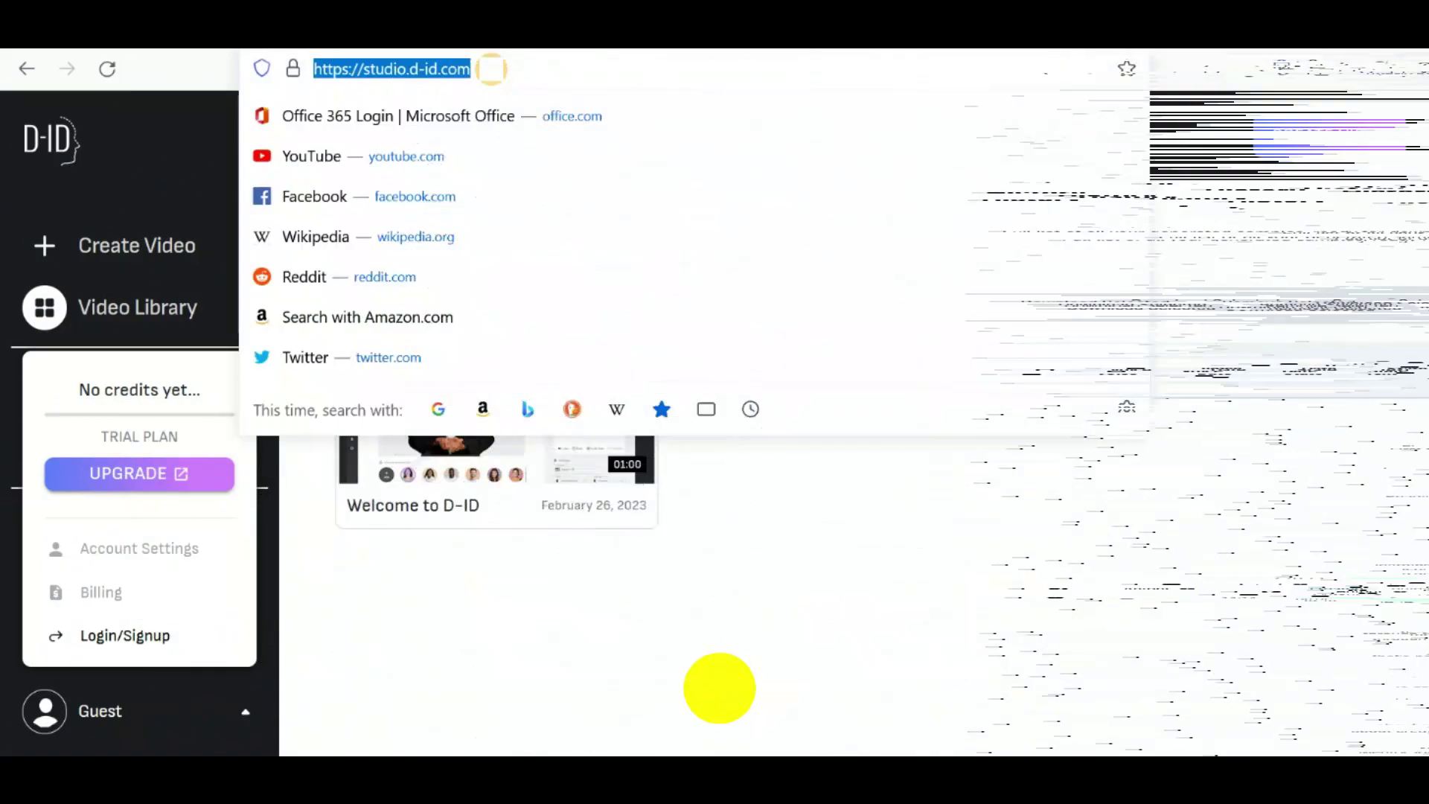
# Step: Replace the address bar URL to go to studio.d-id.com
pyautogui.click(458, 67)
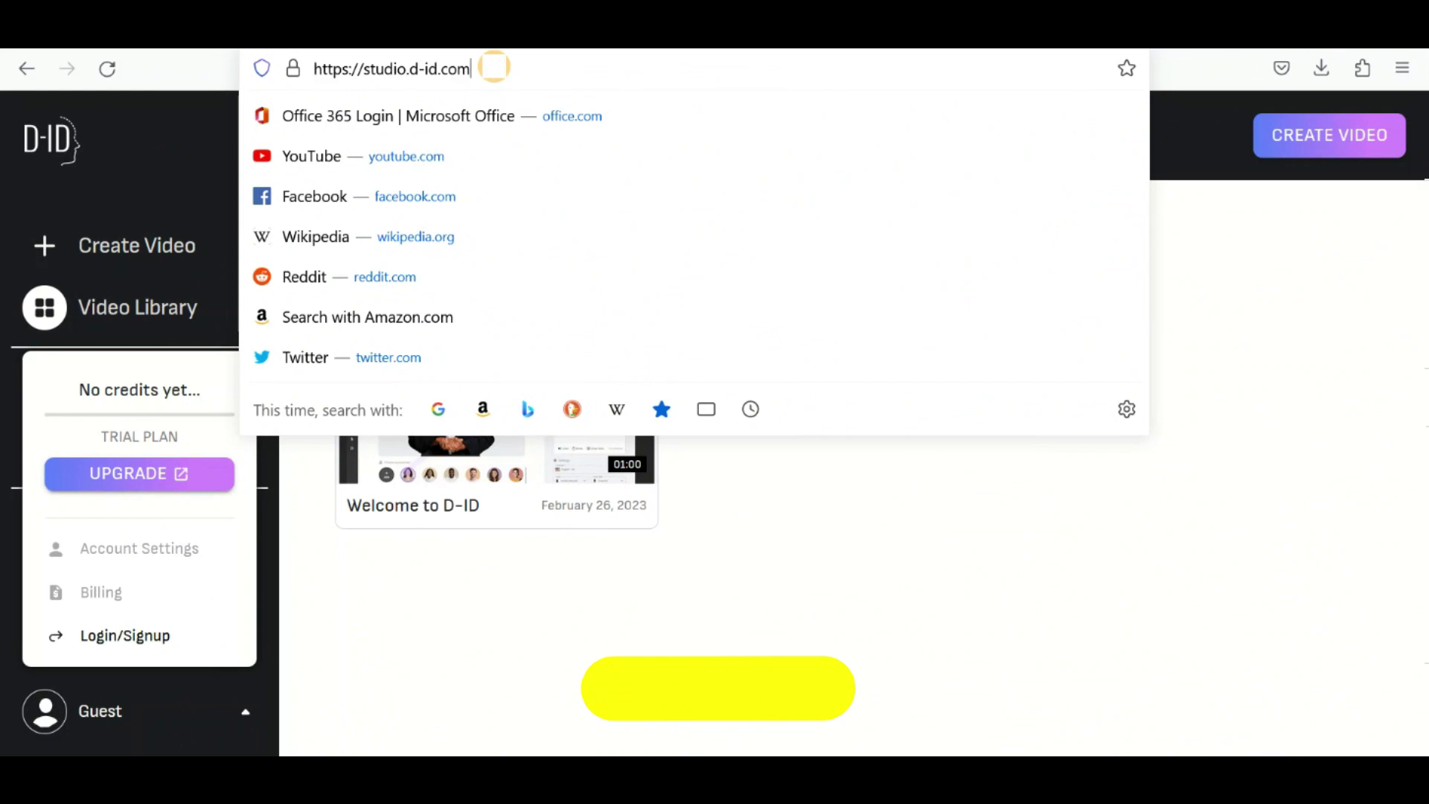
pyautogui.moveTo(457, 67); pyautogui.dragTo(318, 67)
pyautogui.rightClick(320, 67)
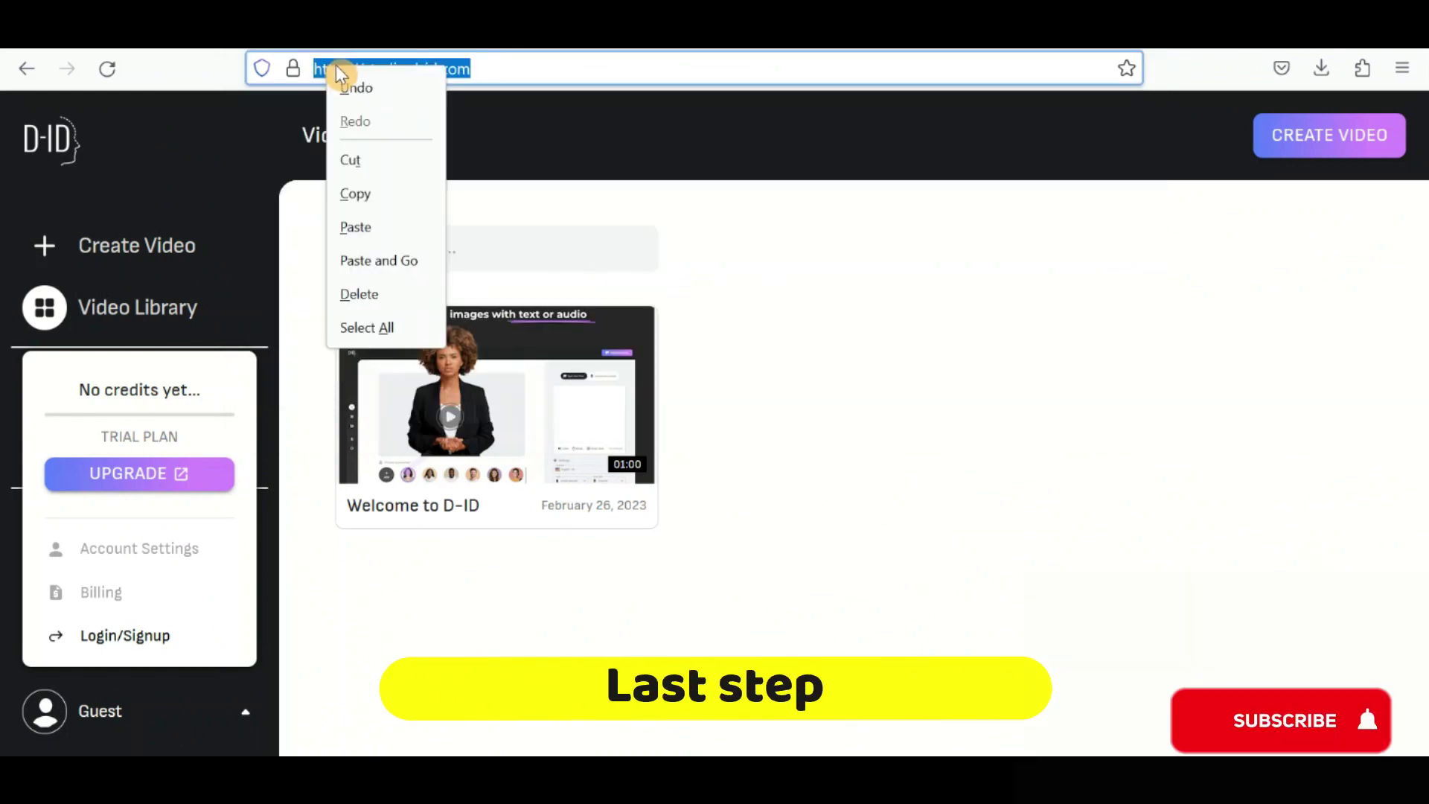
pyautogui.click(692, 228)
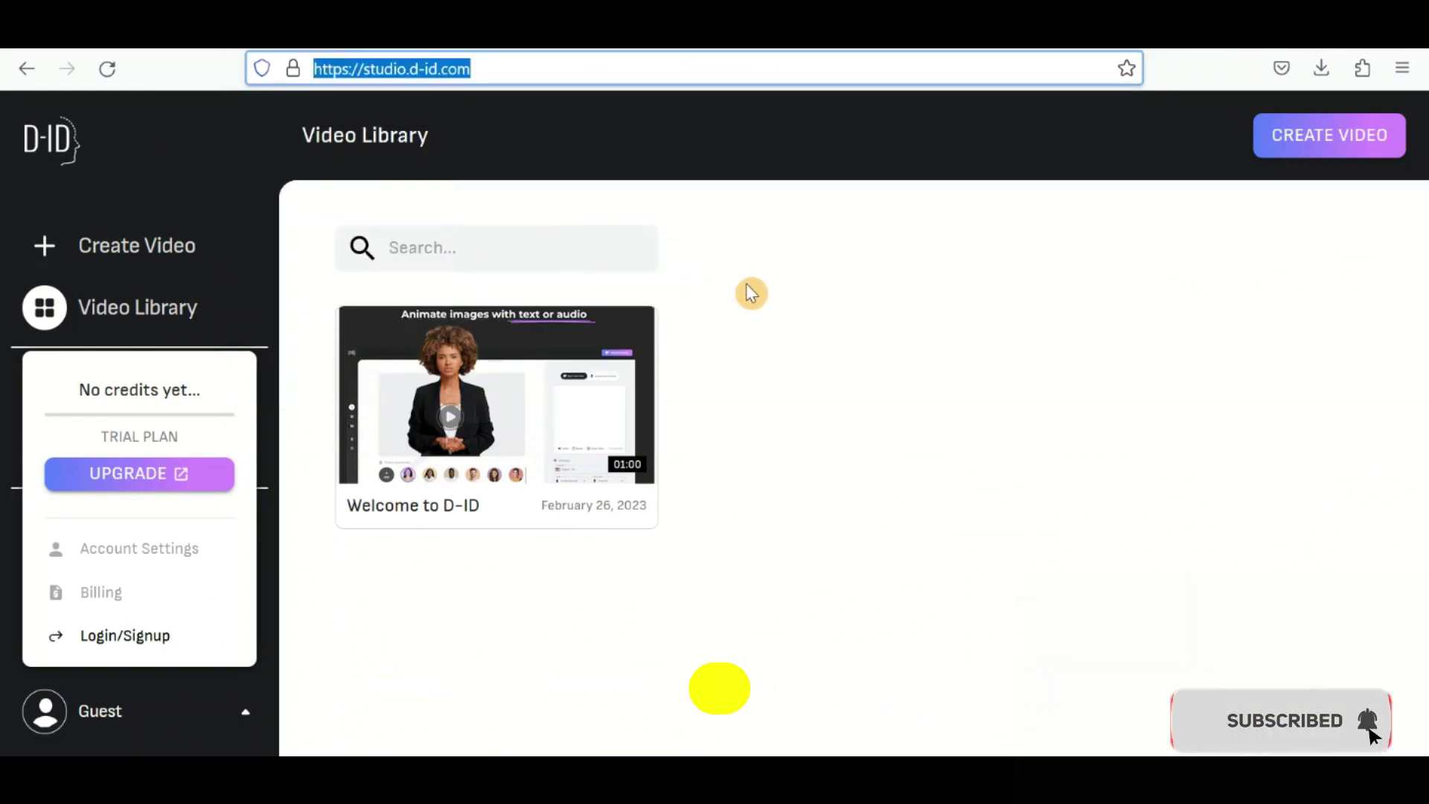
# Step: Sign in to D-ID with Google and start a new video
pyautogui.click(168, 639)
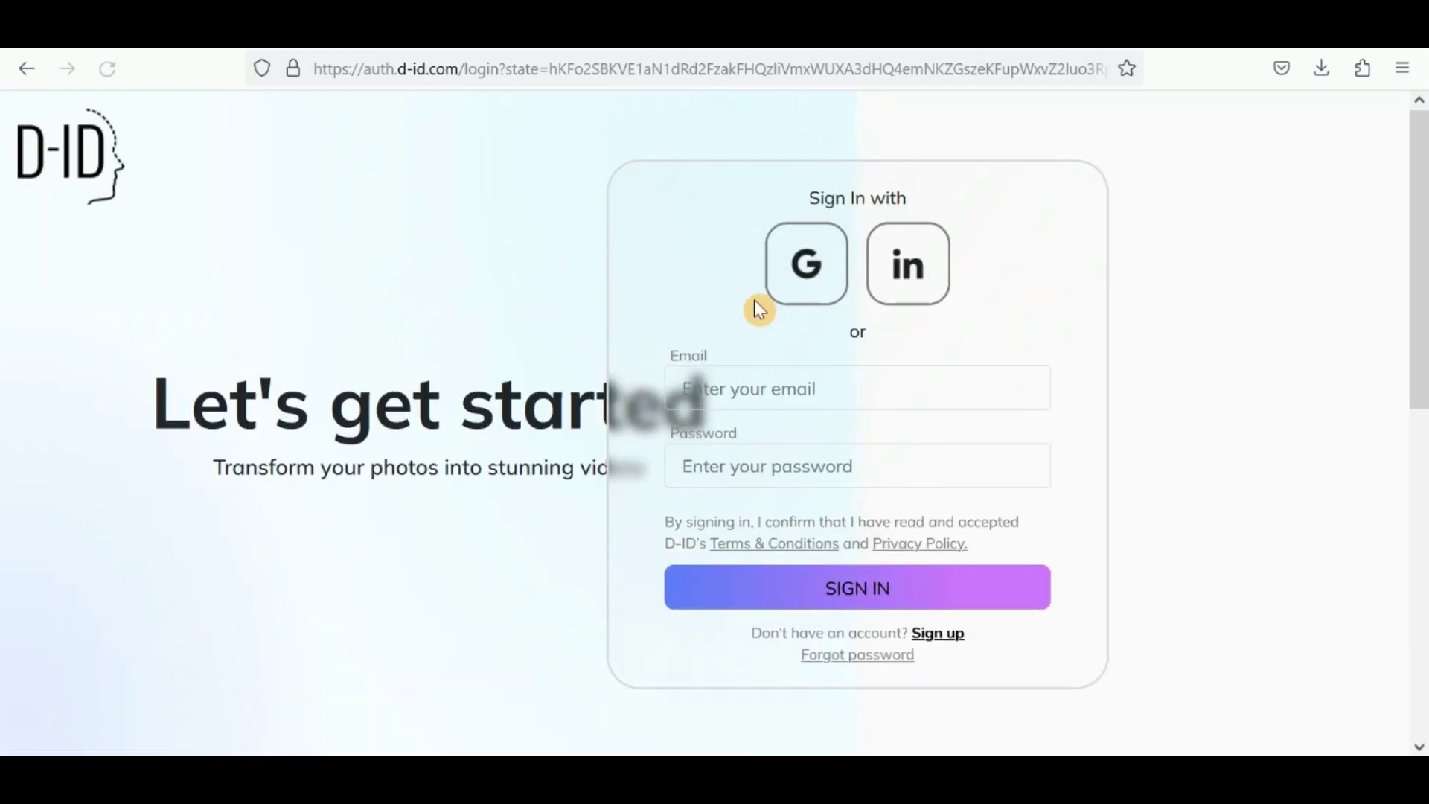
pyautogui.click(792, 275)
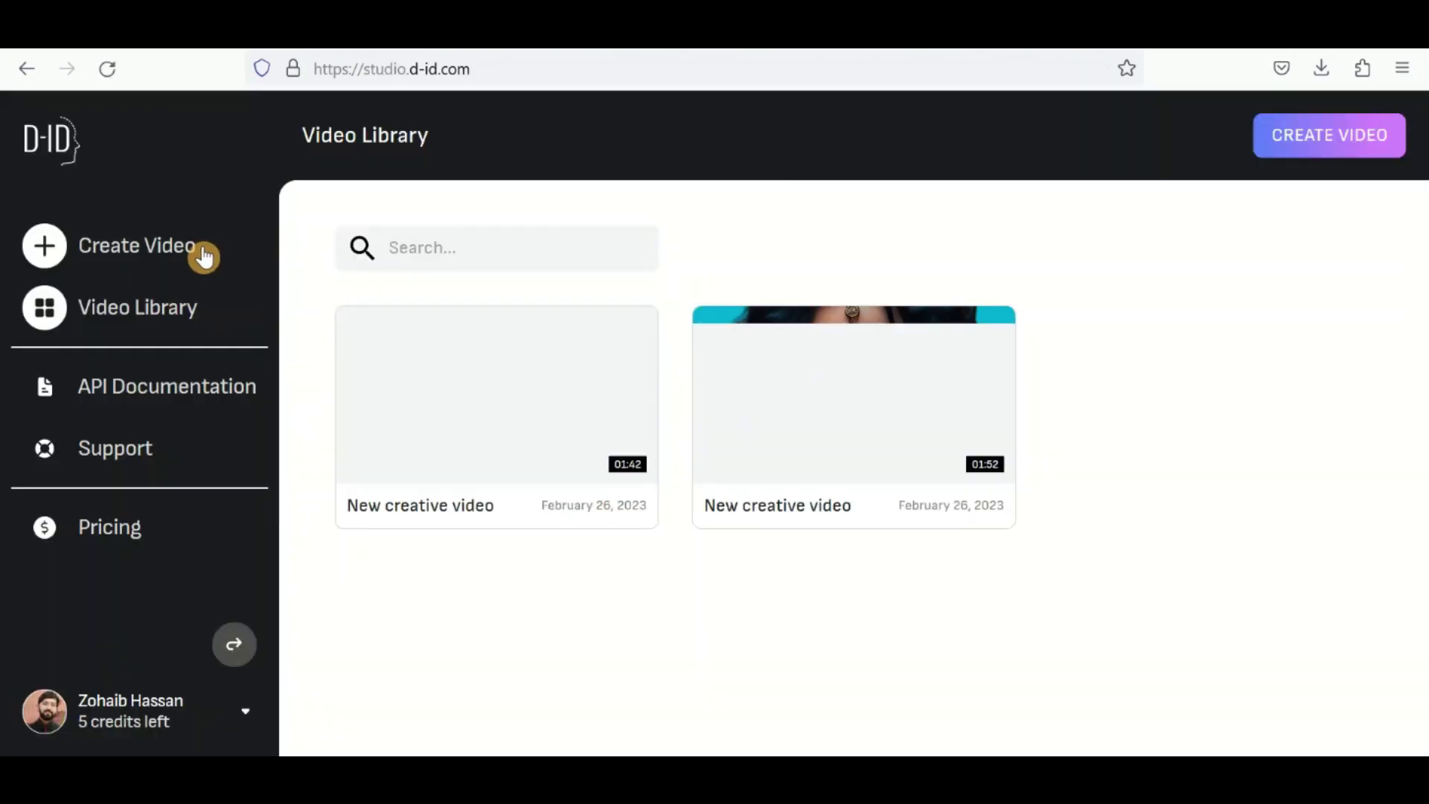
pyautogui.click(204, 257)
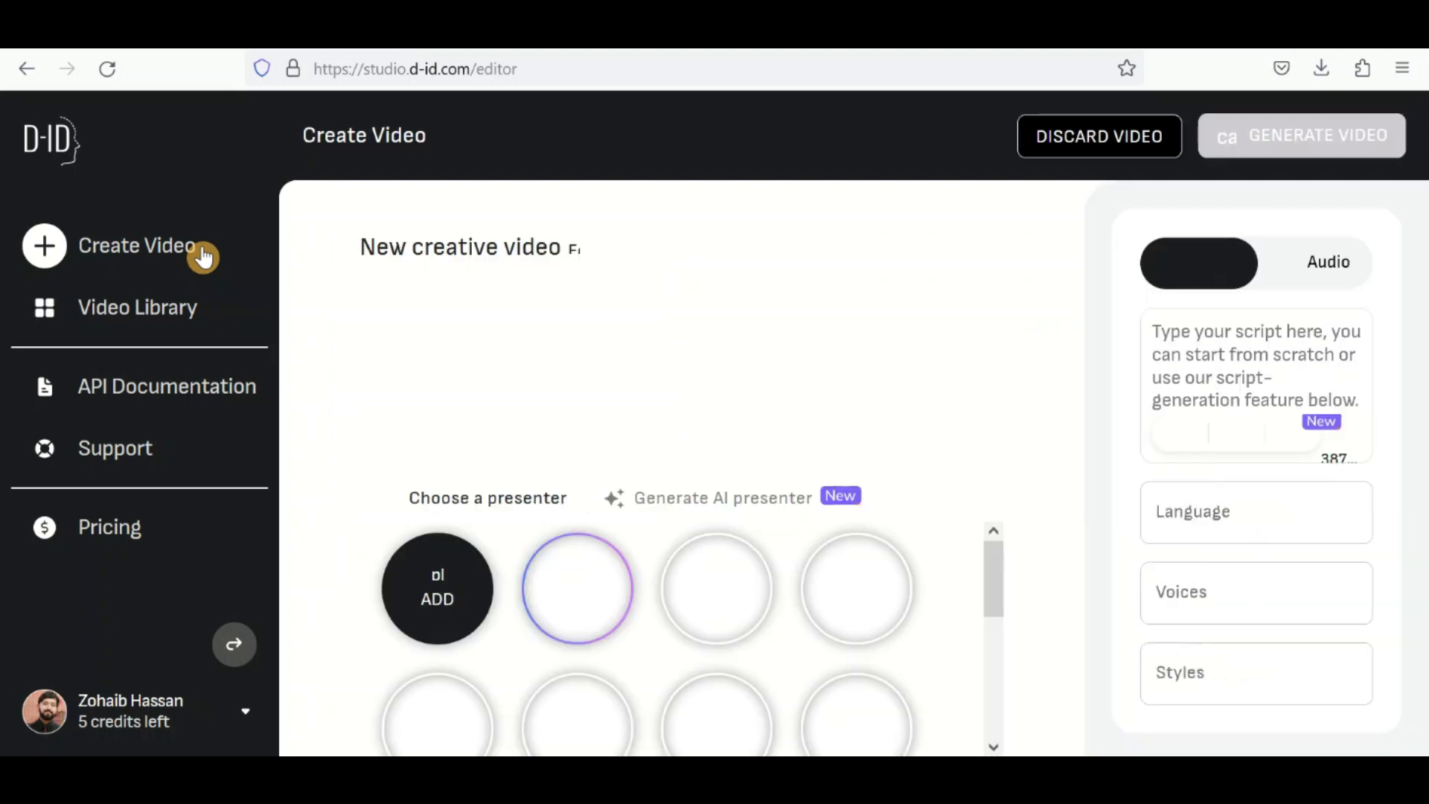
# Step: Use the uploaded presenter photo and the downloaded voice audio file for the video
pyautogui.click(436, 611)
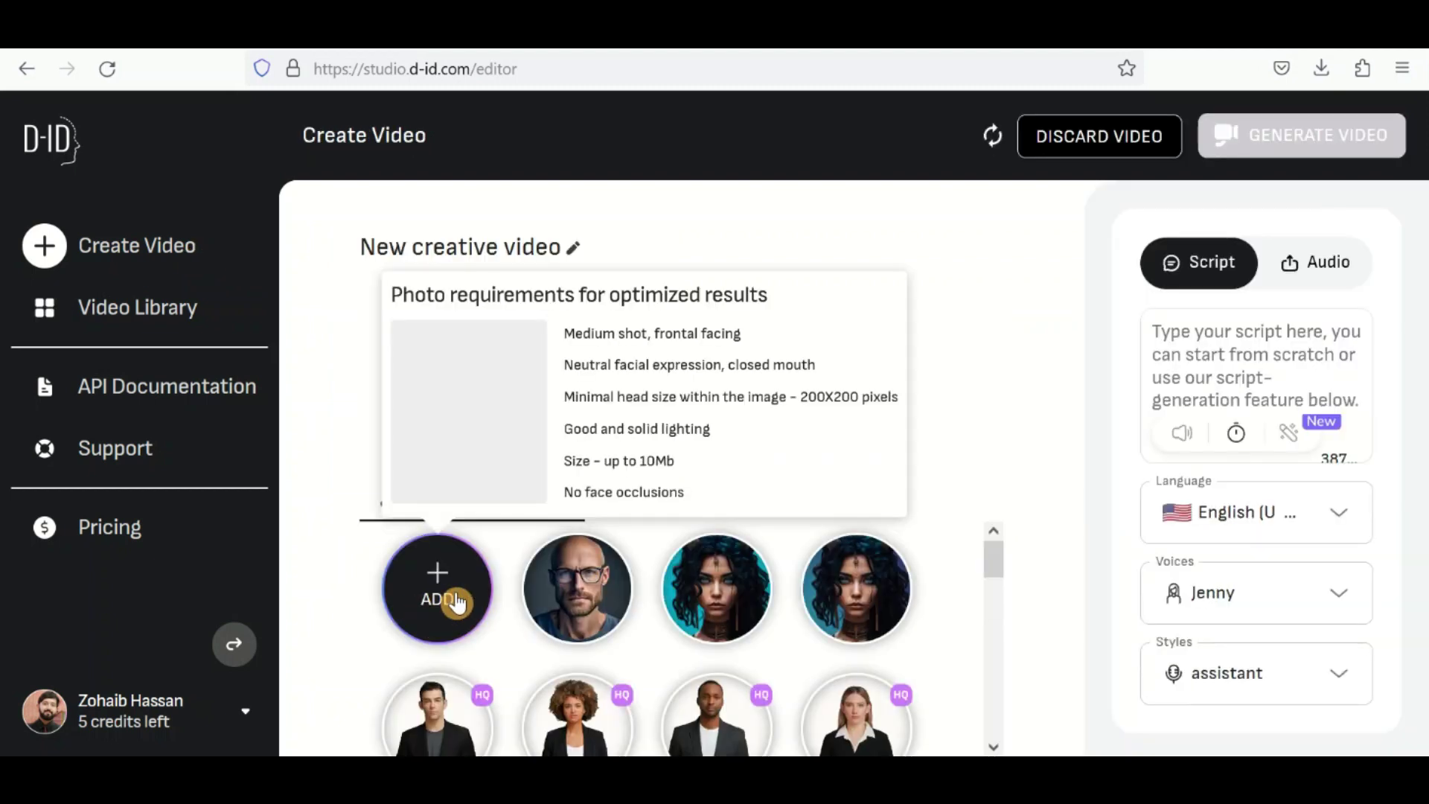
pyautogui.scroll(-3, 456, 596)
pyautogui.press('Escape')
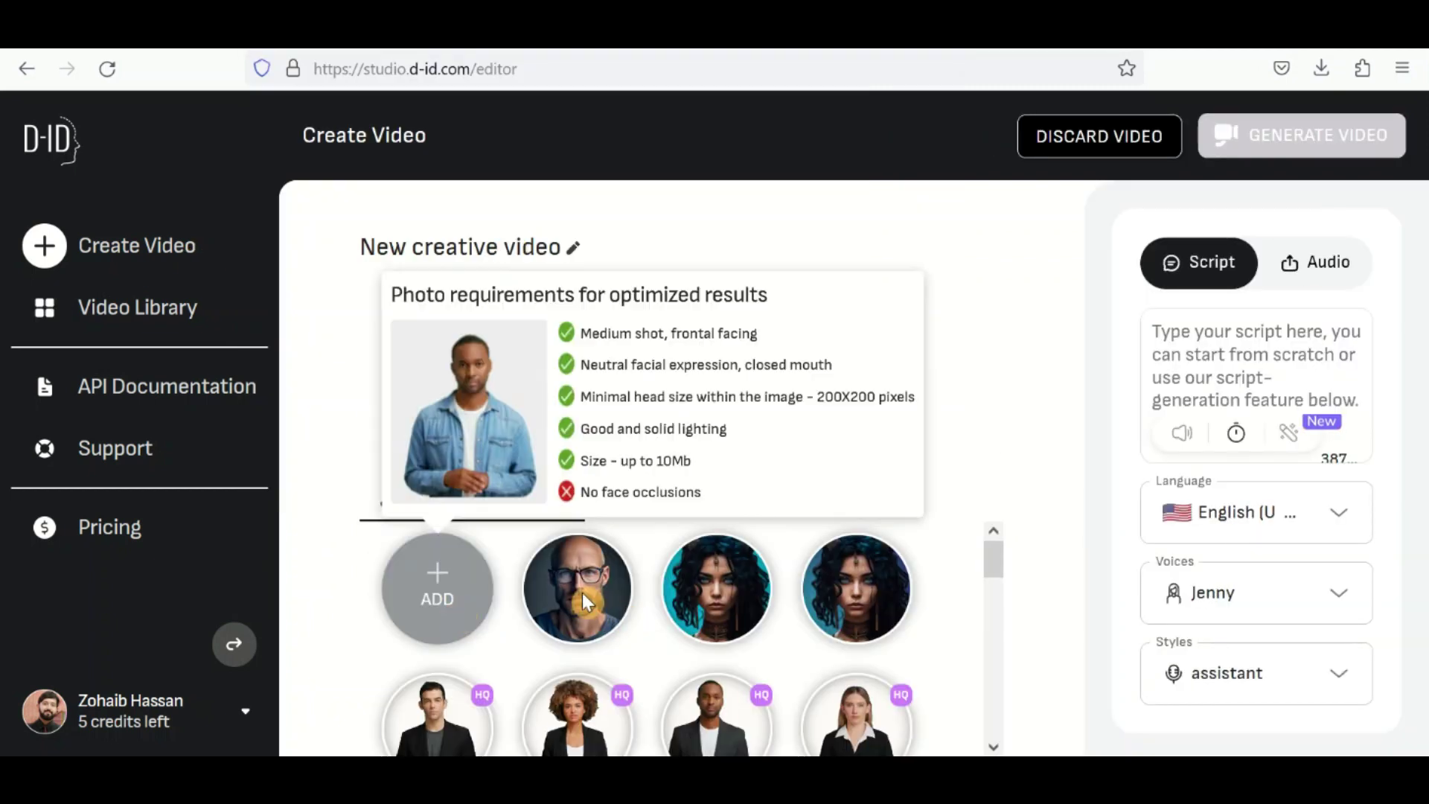
pyautogui.click(1308, 265)
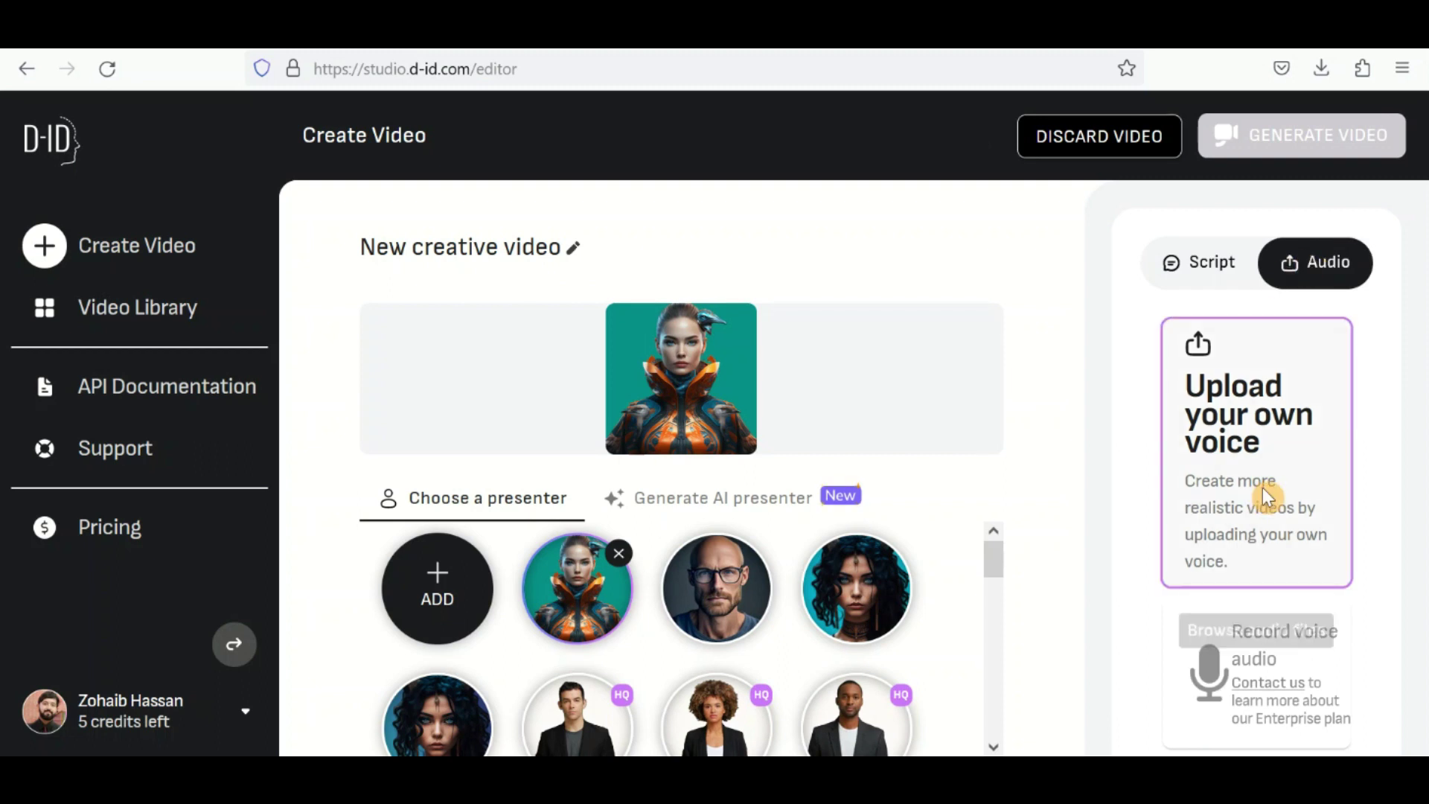
pyautogui.click(1264, 497)
pyautogui.click(508, 252)
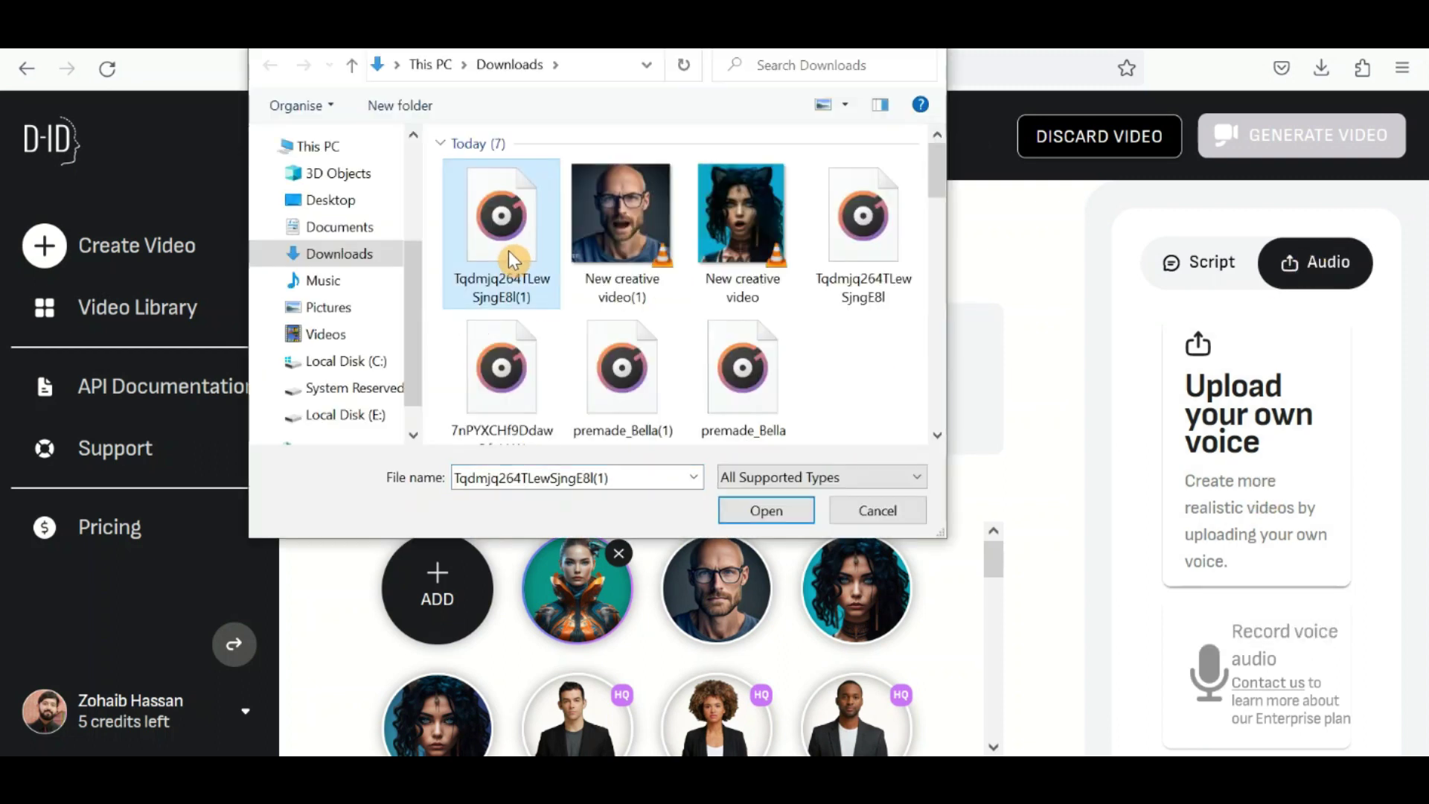
pyautogui.doubleClick(511, 255)
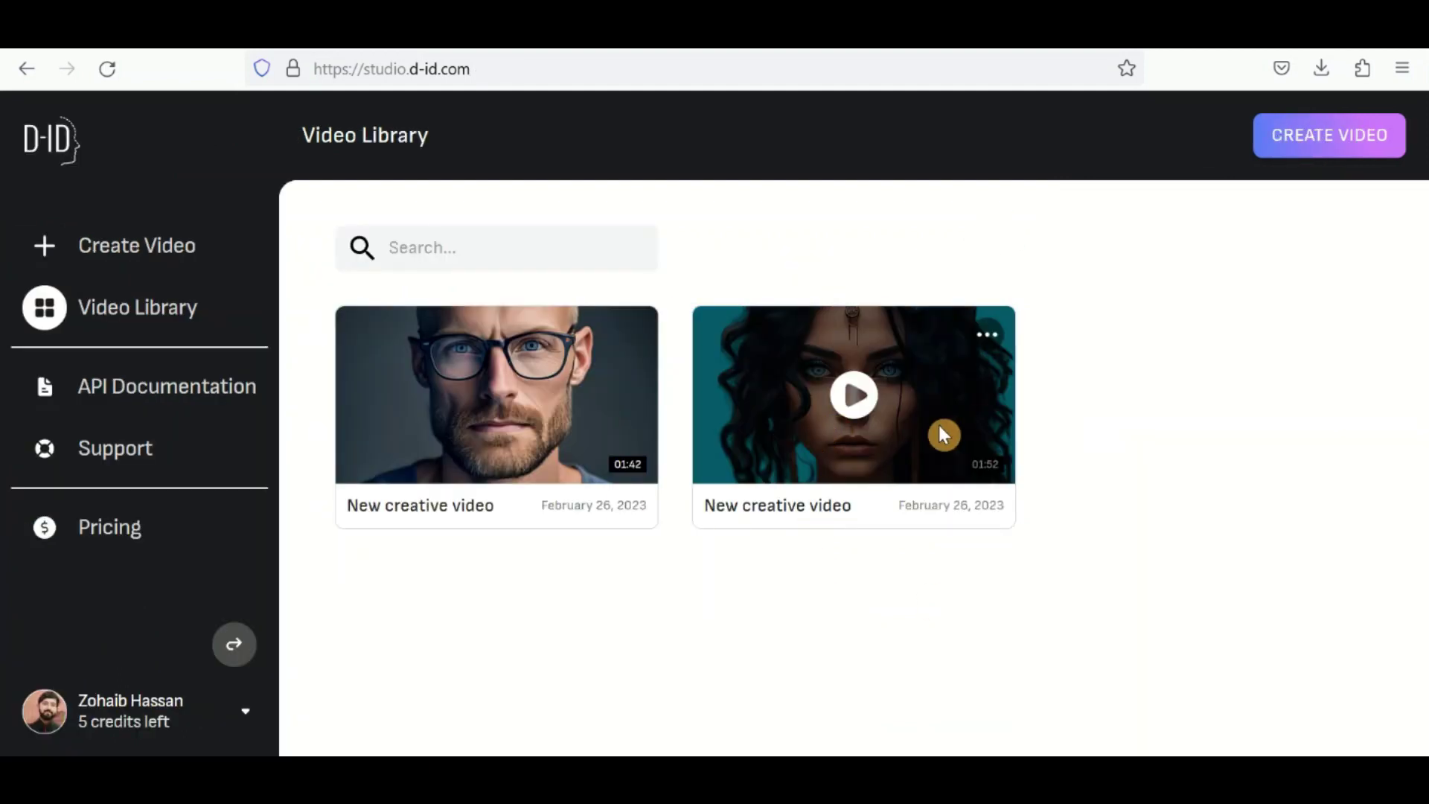
# Step: Open the download options for the curly-haired woman's New creative video in the library
pyautogui.click(985, 333)
pyautogui.click(624, 336)
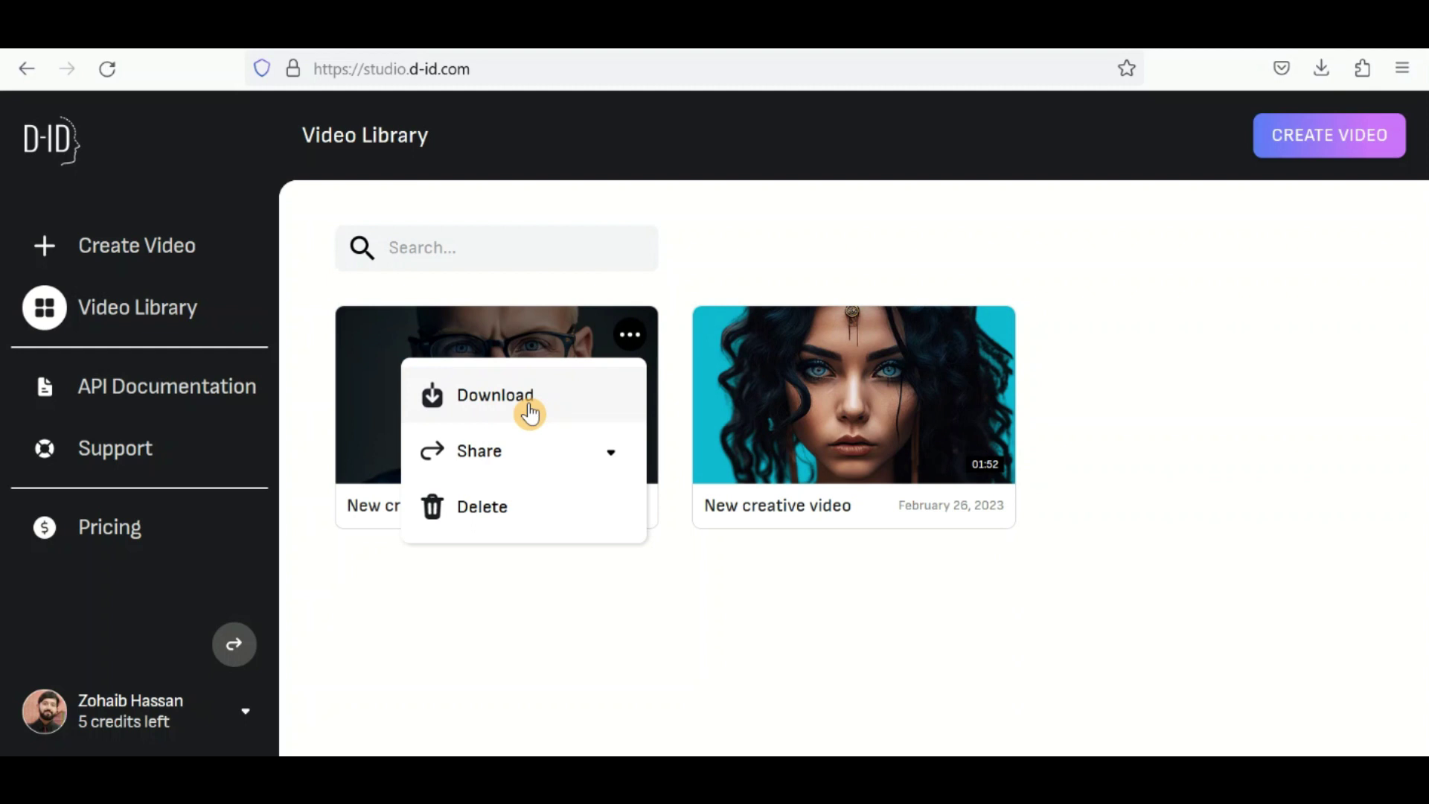
pyautogui.click(985, 333)
pyautogui.click(903, 395)
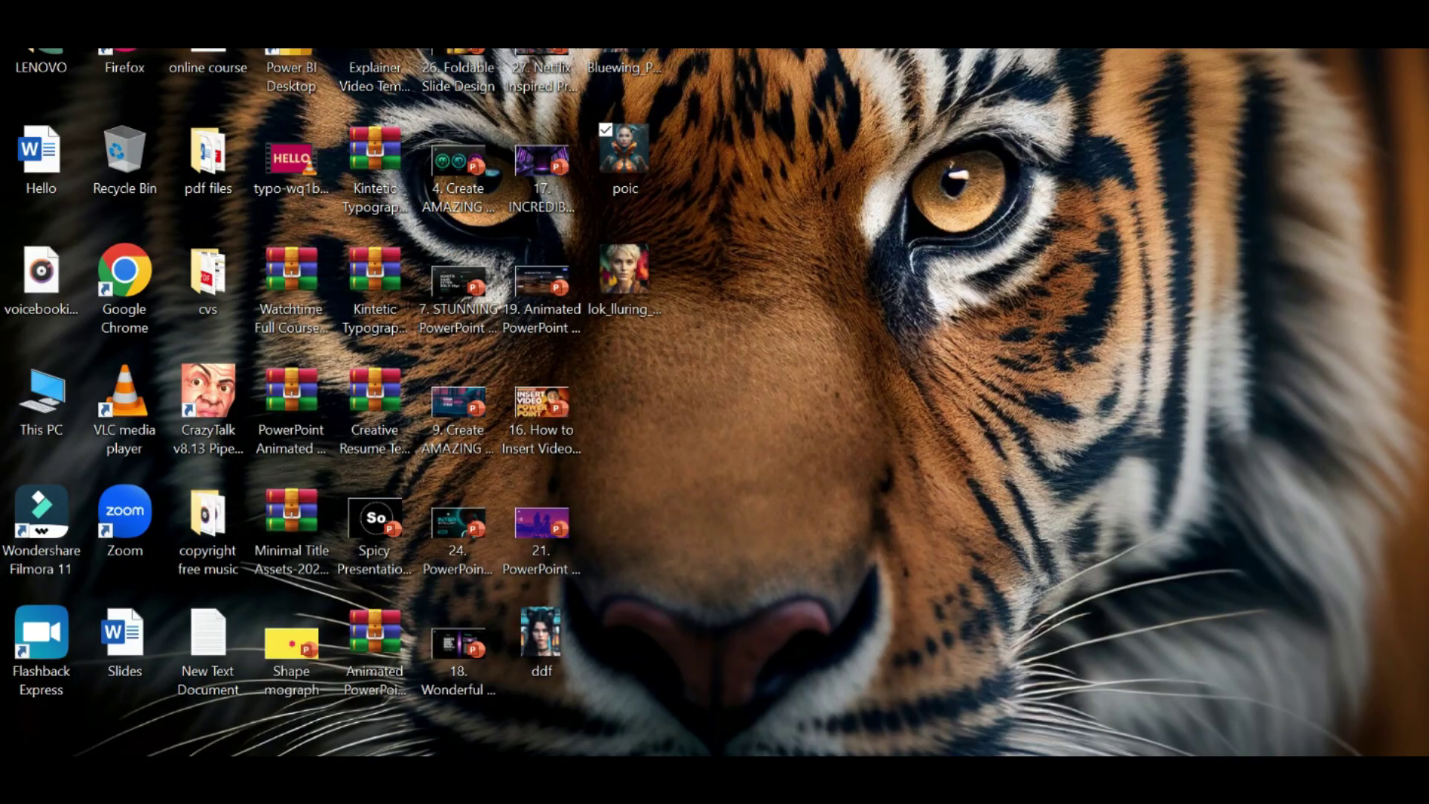